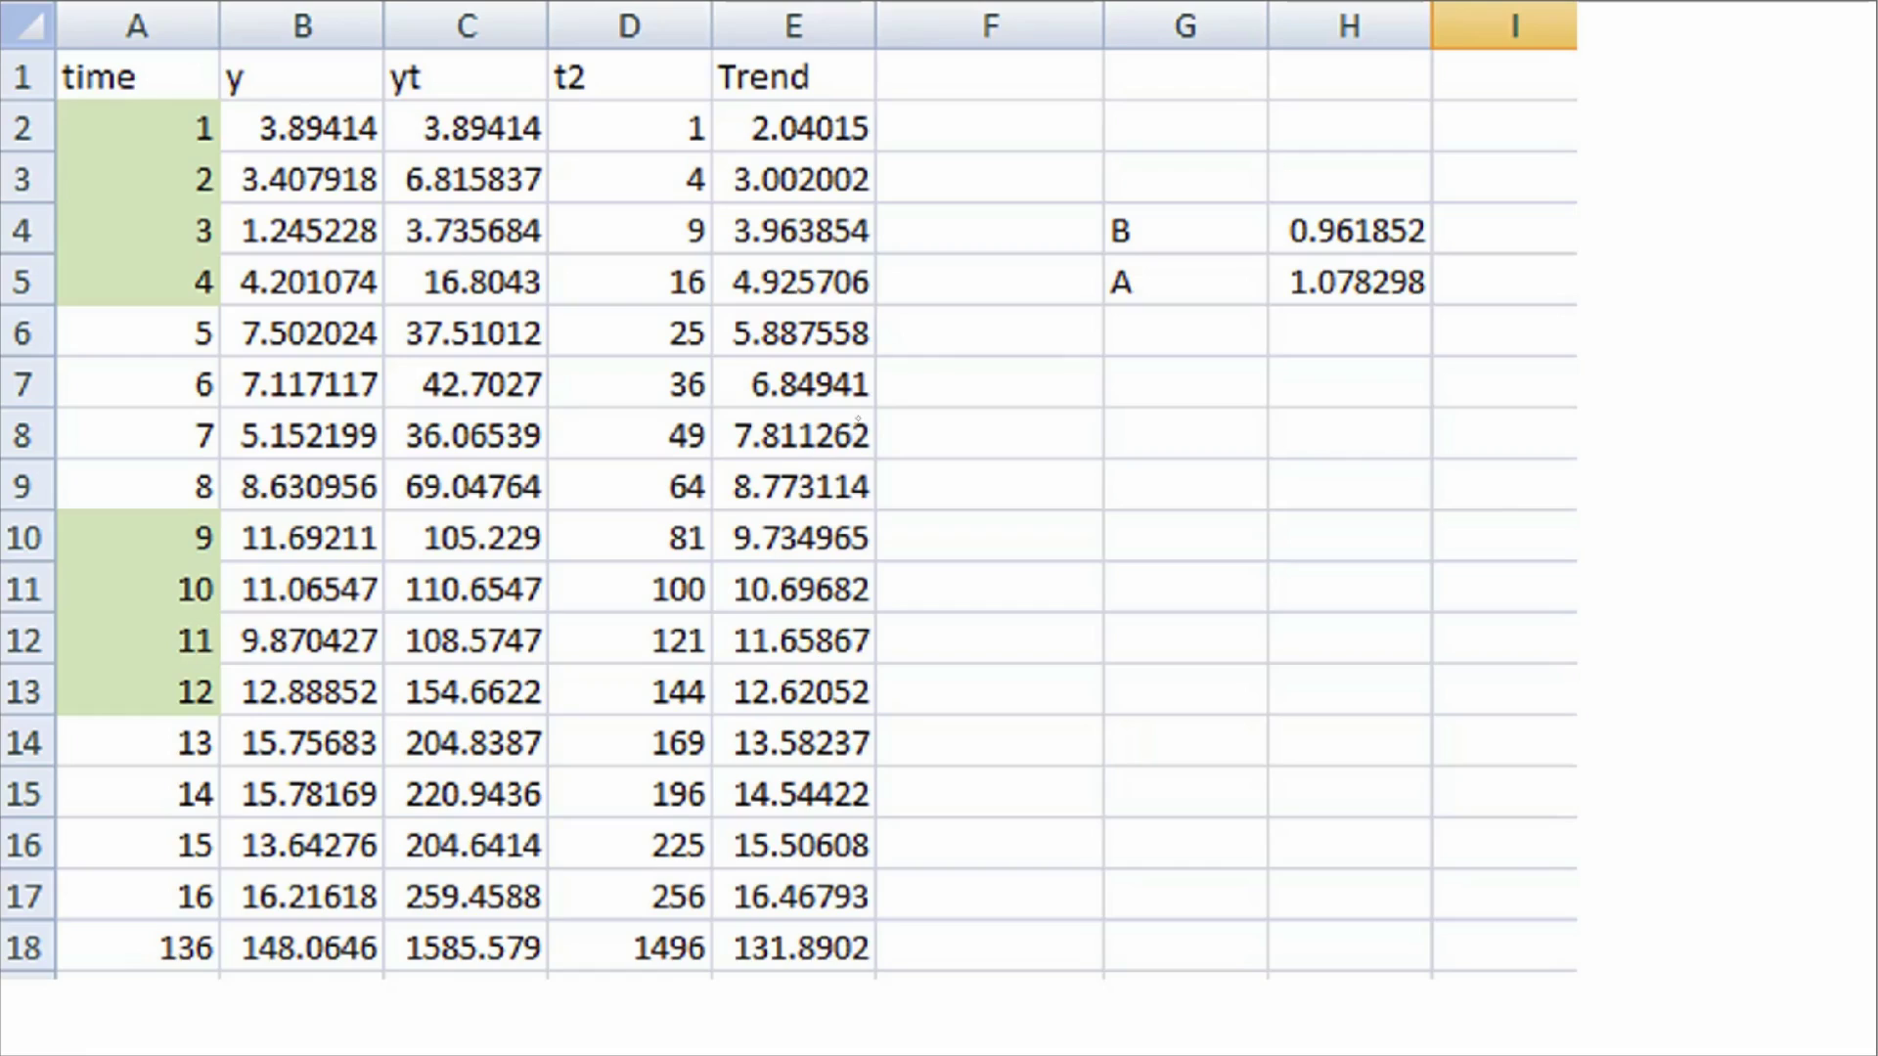
Step: Handwrite the trend equation Y = A + B(t) below the A and B values, and underline its A and B terms
mouse_move(991, 362)
left_mouse_down()
mouse_move(1017, 411)
mouse_move(1066, 377)
mouse_move(1123, 419)
mouse_move(1176, 397)
left_mouse_up()
left_click_drag(1195, 376, 1207, 413)
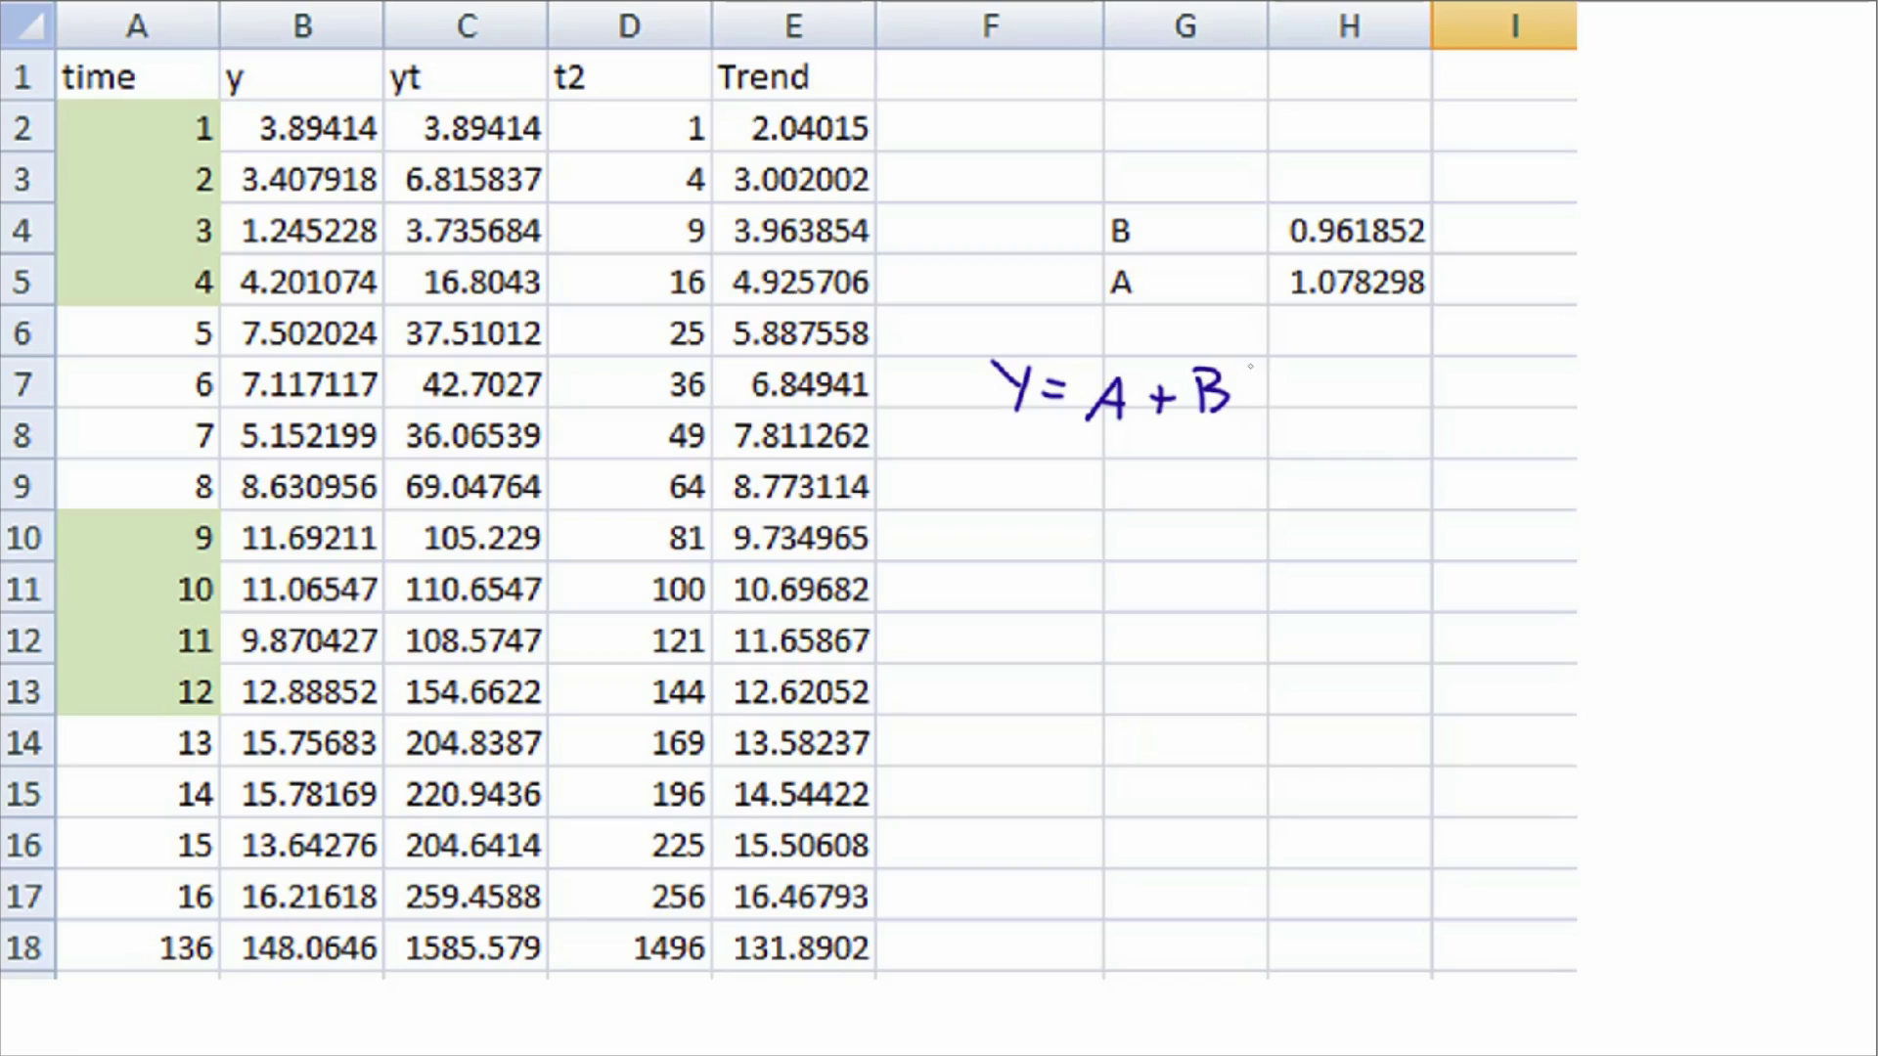
left_click_drag(1271, 354, 1261, 417)
mouse_move(1282, 366)
left_mouse_down()
mouse_move(1309, 425)
mouse_move(1232, 428)
left_mouse_up()
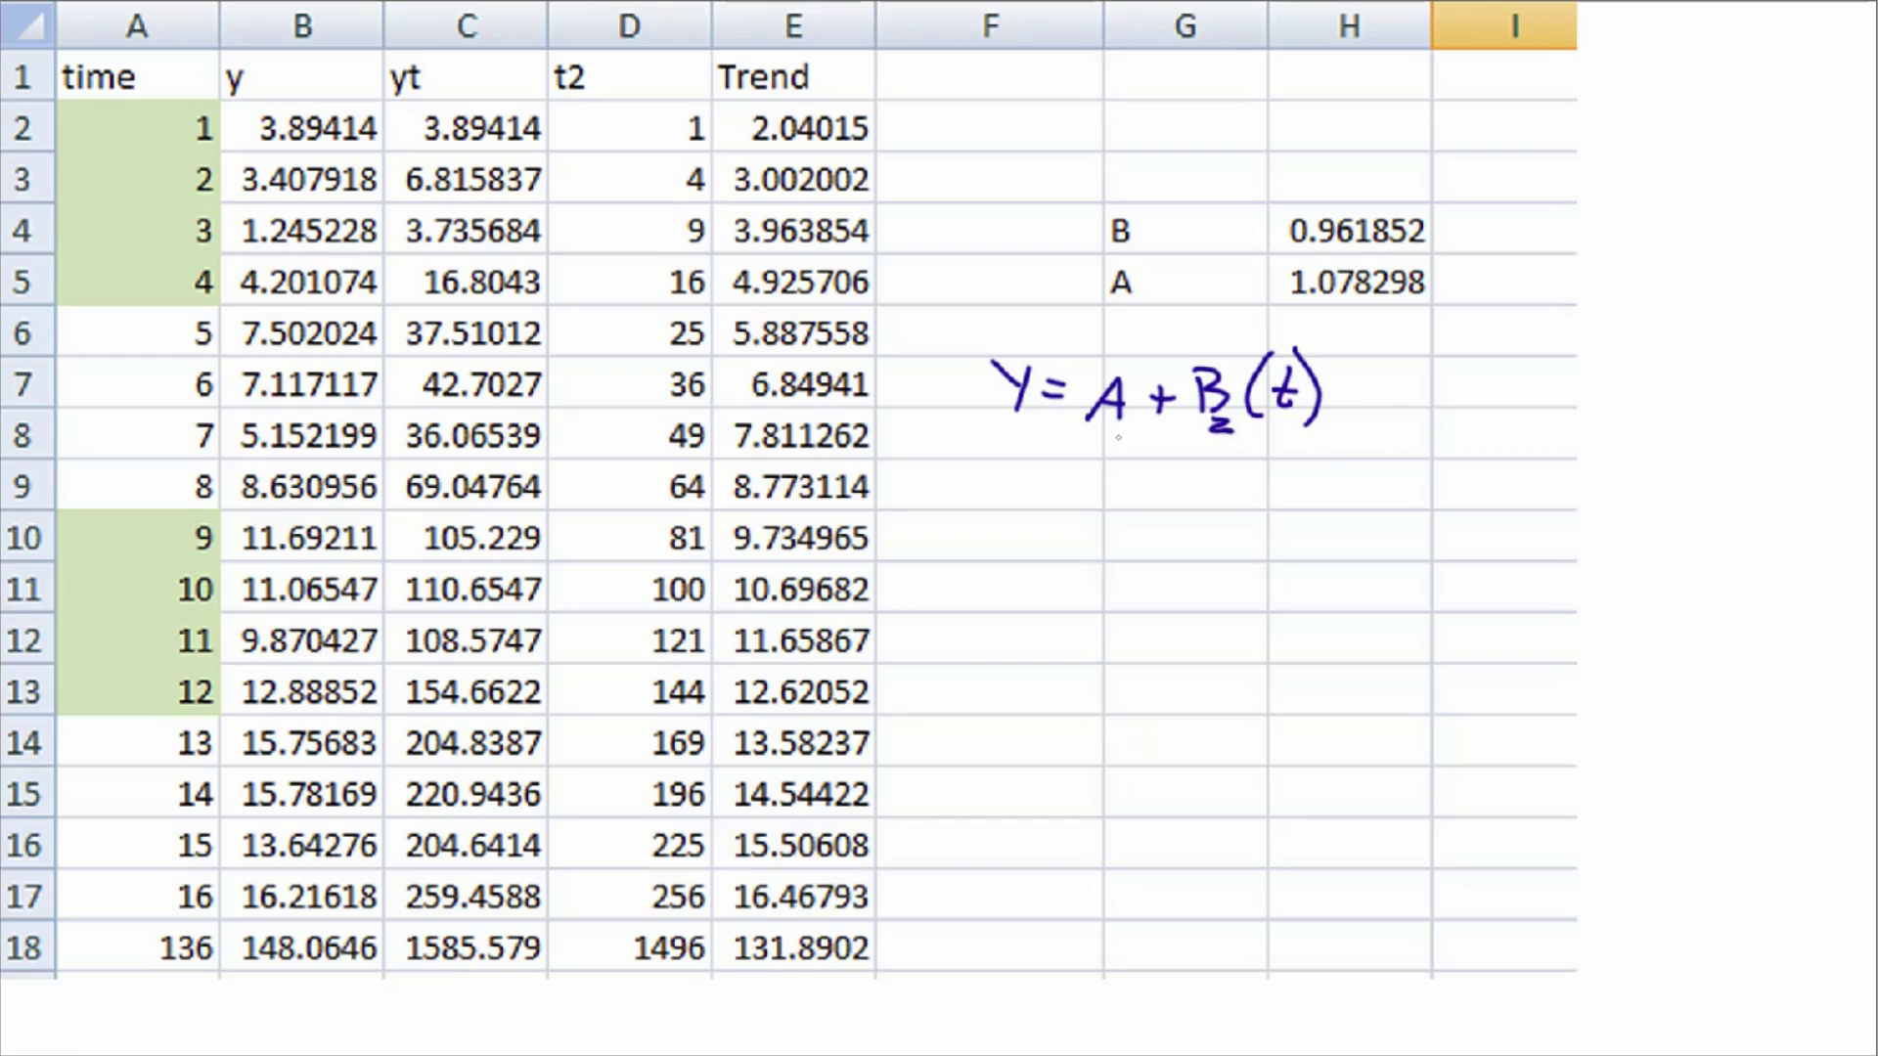
left_click_drag(1103, 423, 1119, 441)
Step: Write the numerator of the slope formula, B = nΣty − ΣtΣy, below the trend equation and draw a fraction bar under it
mouse_move(915, 525)
left_mouse_down()
mouse_move(917, 575)
mouse_move(1000, 532)
left_mouse_up()
left_click_drag(966, 551, 1048, 536)
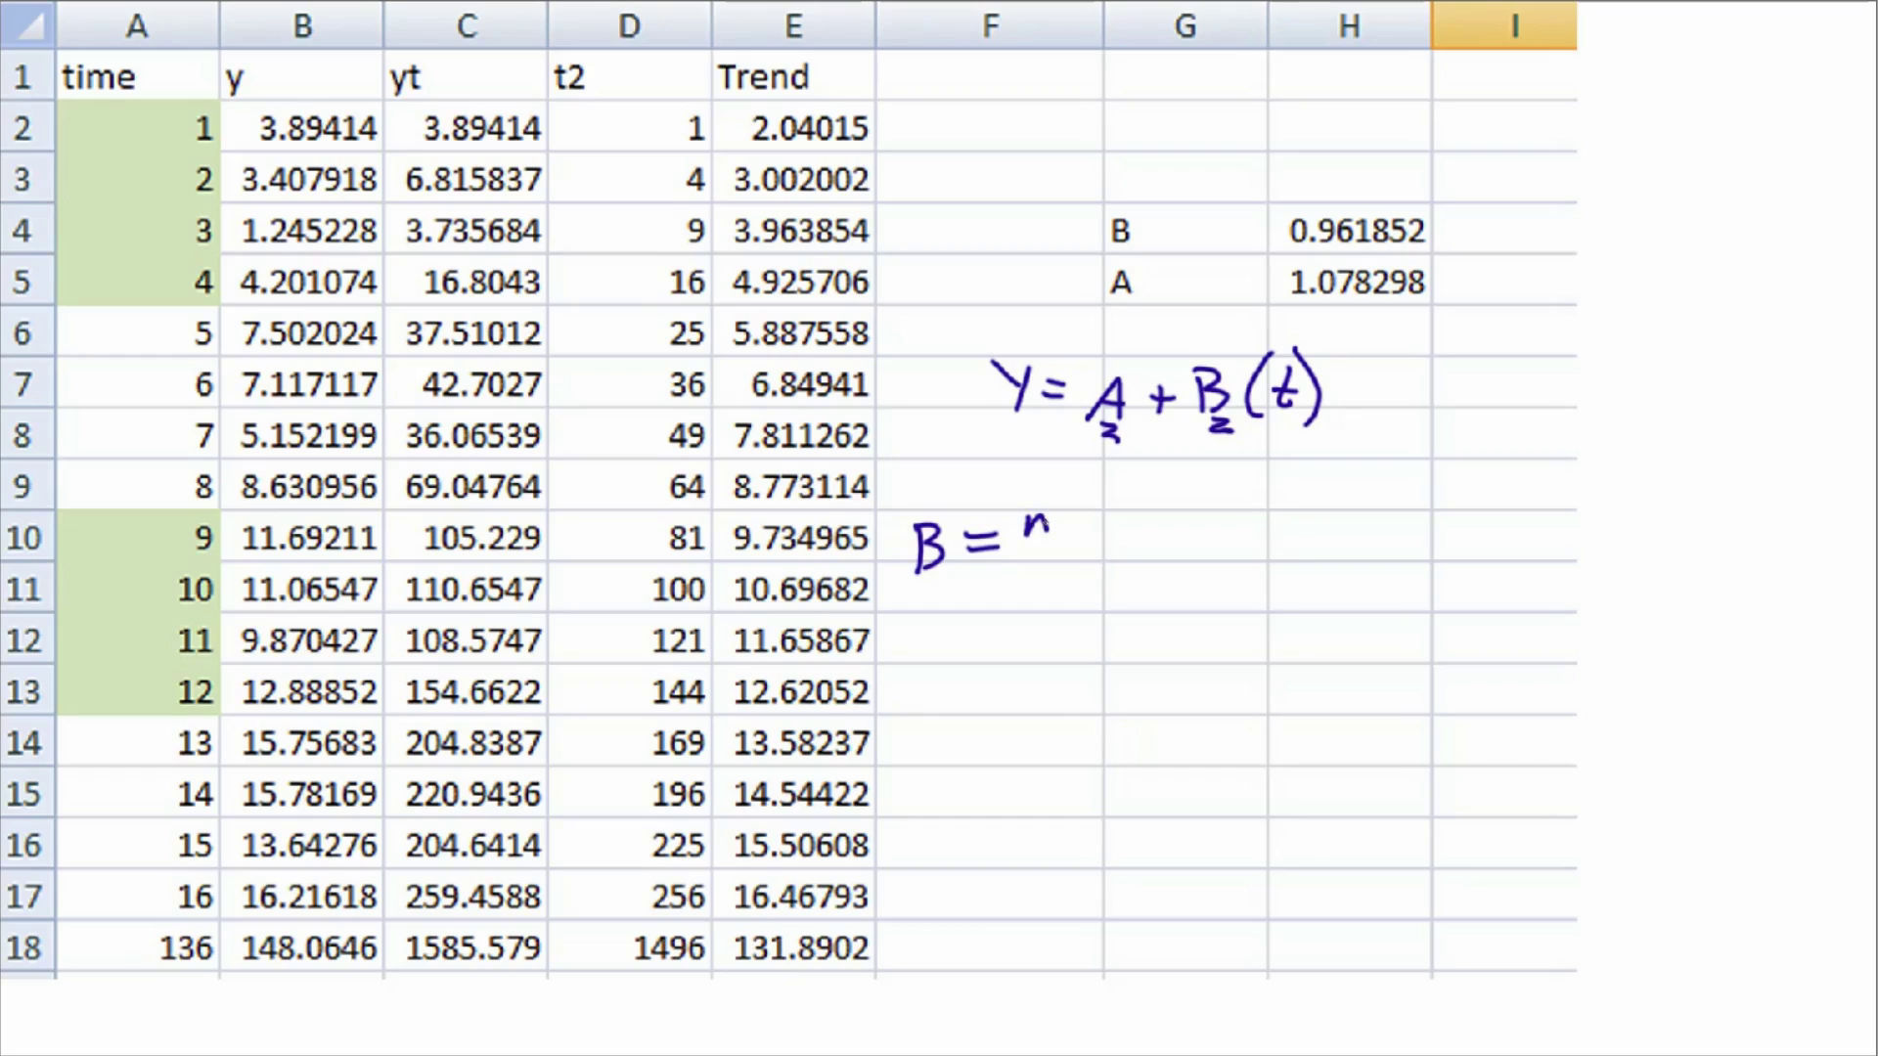
mouse_move(1083, 513)
left_mouse_down()
mouse_move(1067, 514)
mouse_move(1083, 539)
mouse_move(1113, 544)
left_mouse_up()
mouse_move(1094, 518)
left_mouse_down()
mouse_move(1142, 520)
mouse_move(1129, 567)
mouse_move(1211, 535)
mouse_move(1273, 558)
left_mouse_up()
mouse_move(1265, 539)
left_mouse_down()
mouse_move(1294, 530)
mouse_move(1329, 555)
left_mouse_up()
left_click_drag(1346, 523, 1348, 566)
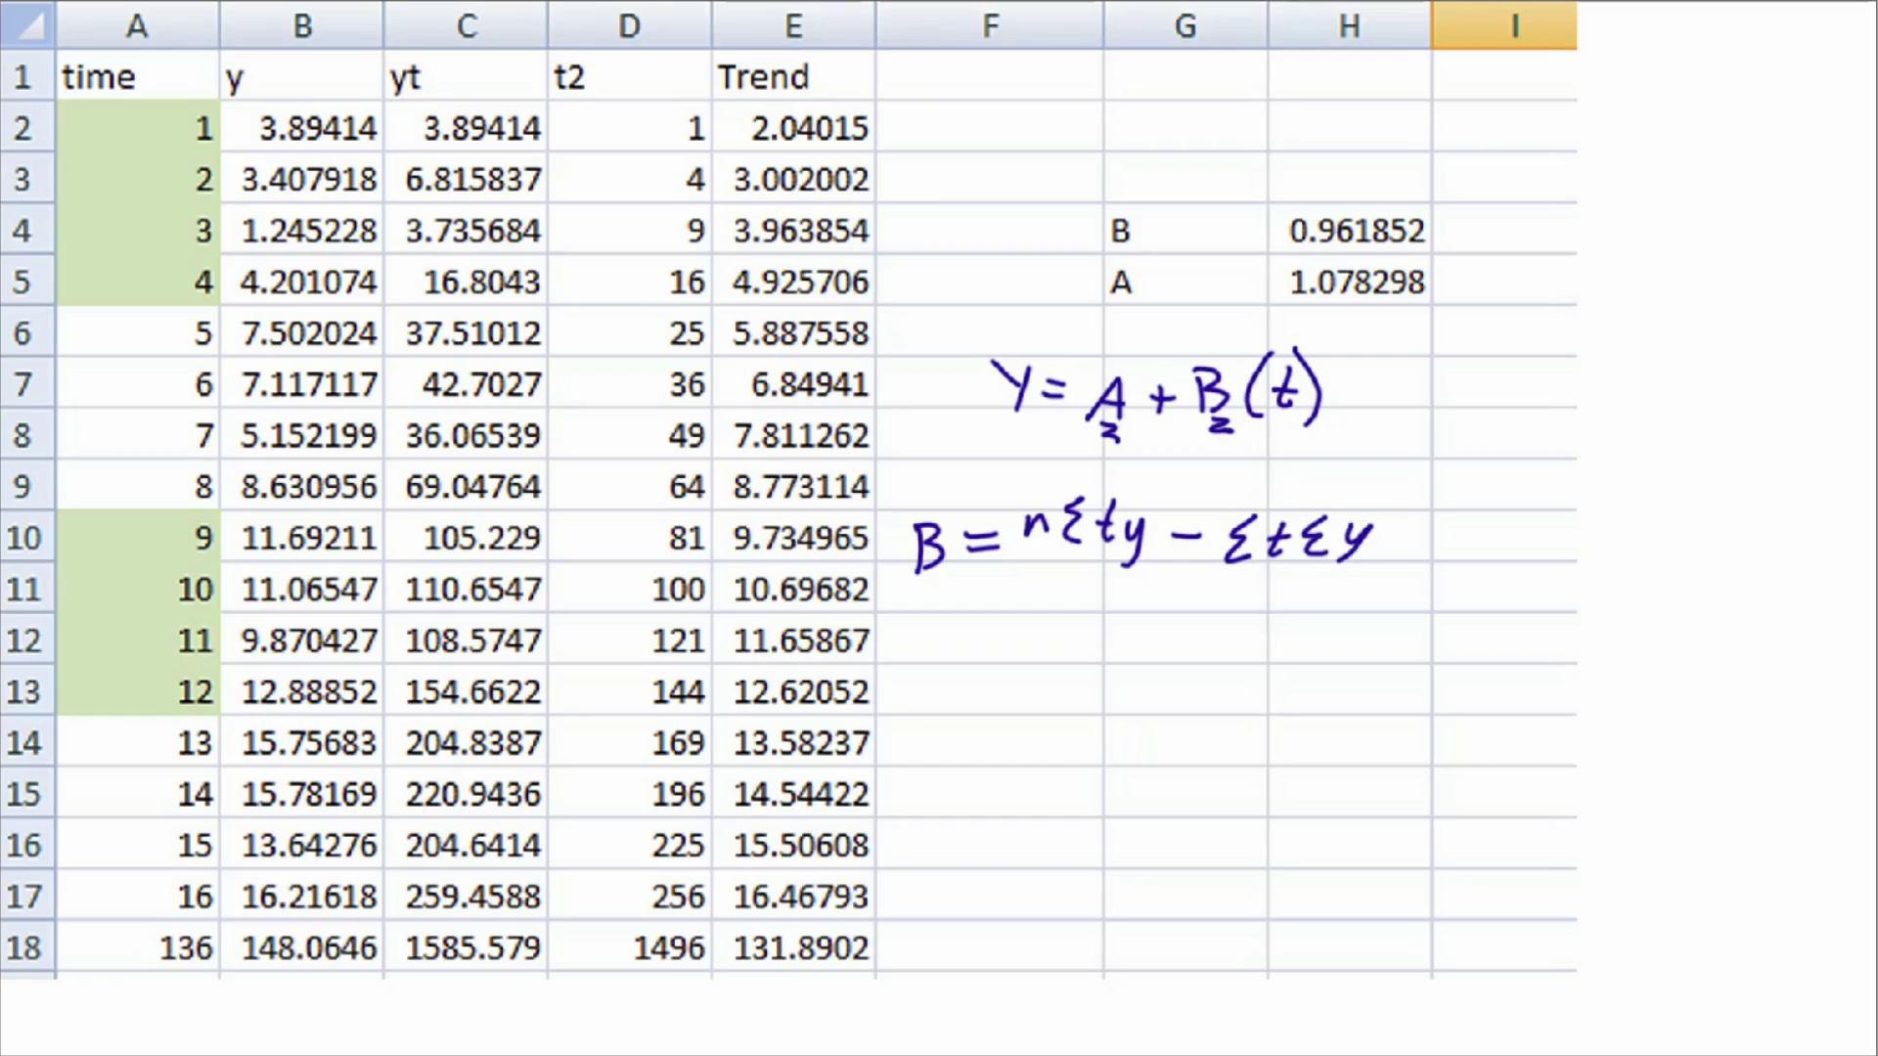
left_click_drag(1043, 580, 1367, 567)
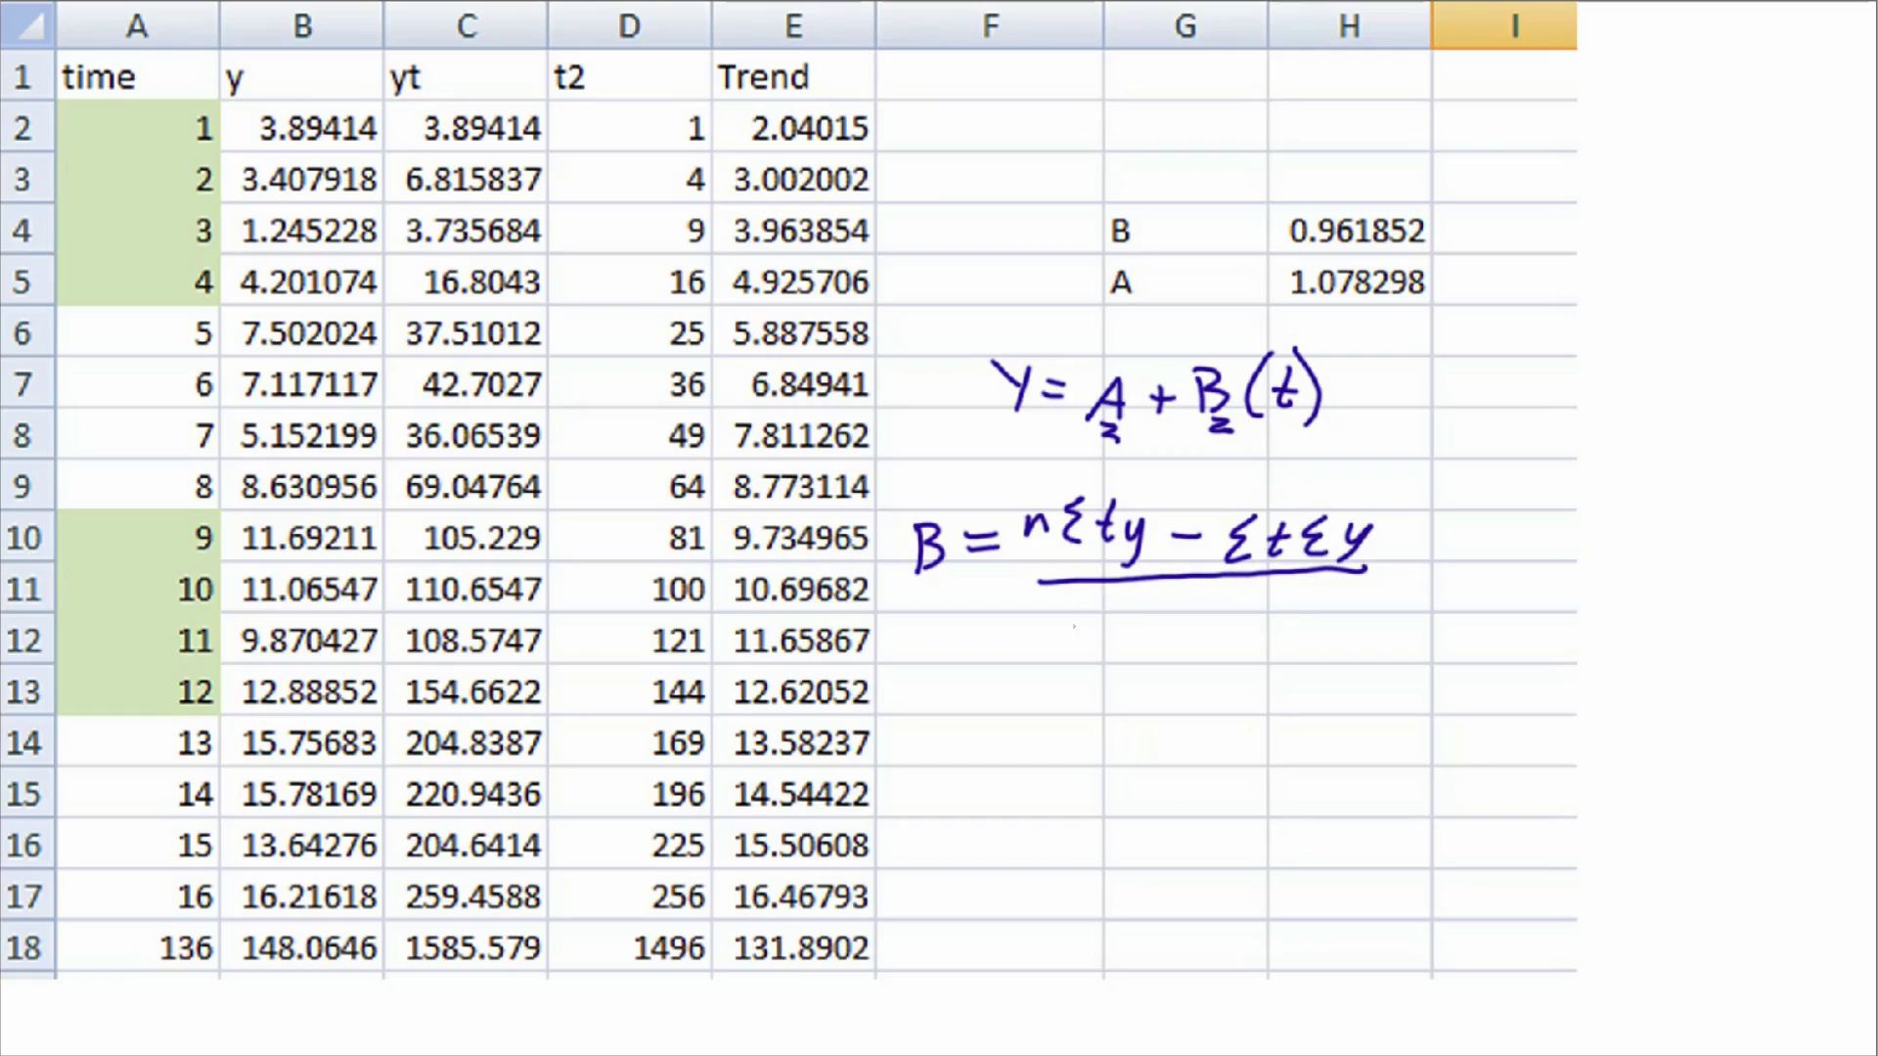
Step: Complete the slope formula with the denominator nΣt² − (Σt)² under the fraction bar
mouse_move(1032, 635)
left_mouse_down()
mouse_move(1047, 616)
mouse_move(1060, 641)
mouse_move(1143, 644)
mouse_move(1162, 622)
left_mouse_up()
left_click_drag(1170, 602, 1315, 640)
mouse_move(1306, 622)
left_mouse_down()
mouse_move(1334, 620)
mouse_move(1331, 655)
left_mouse_up()
left_click_drag(1279, 592, 1267, 644)
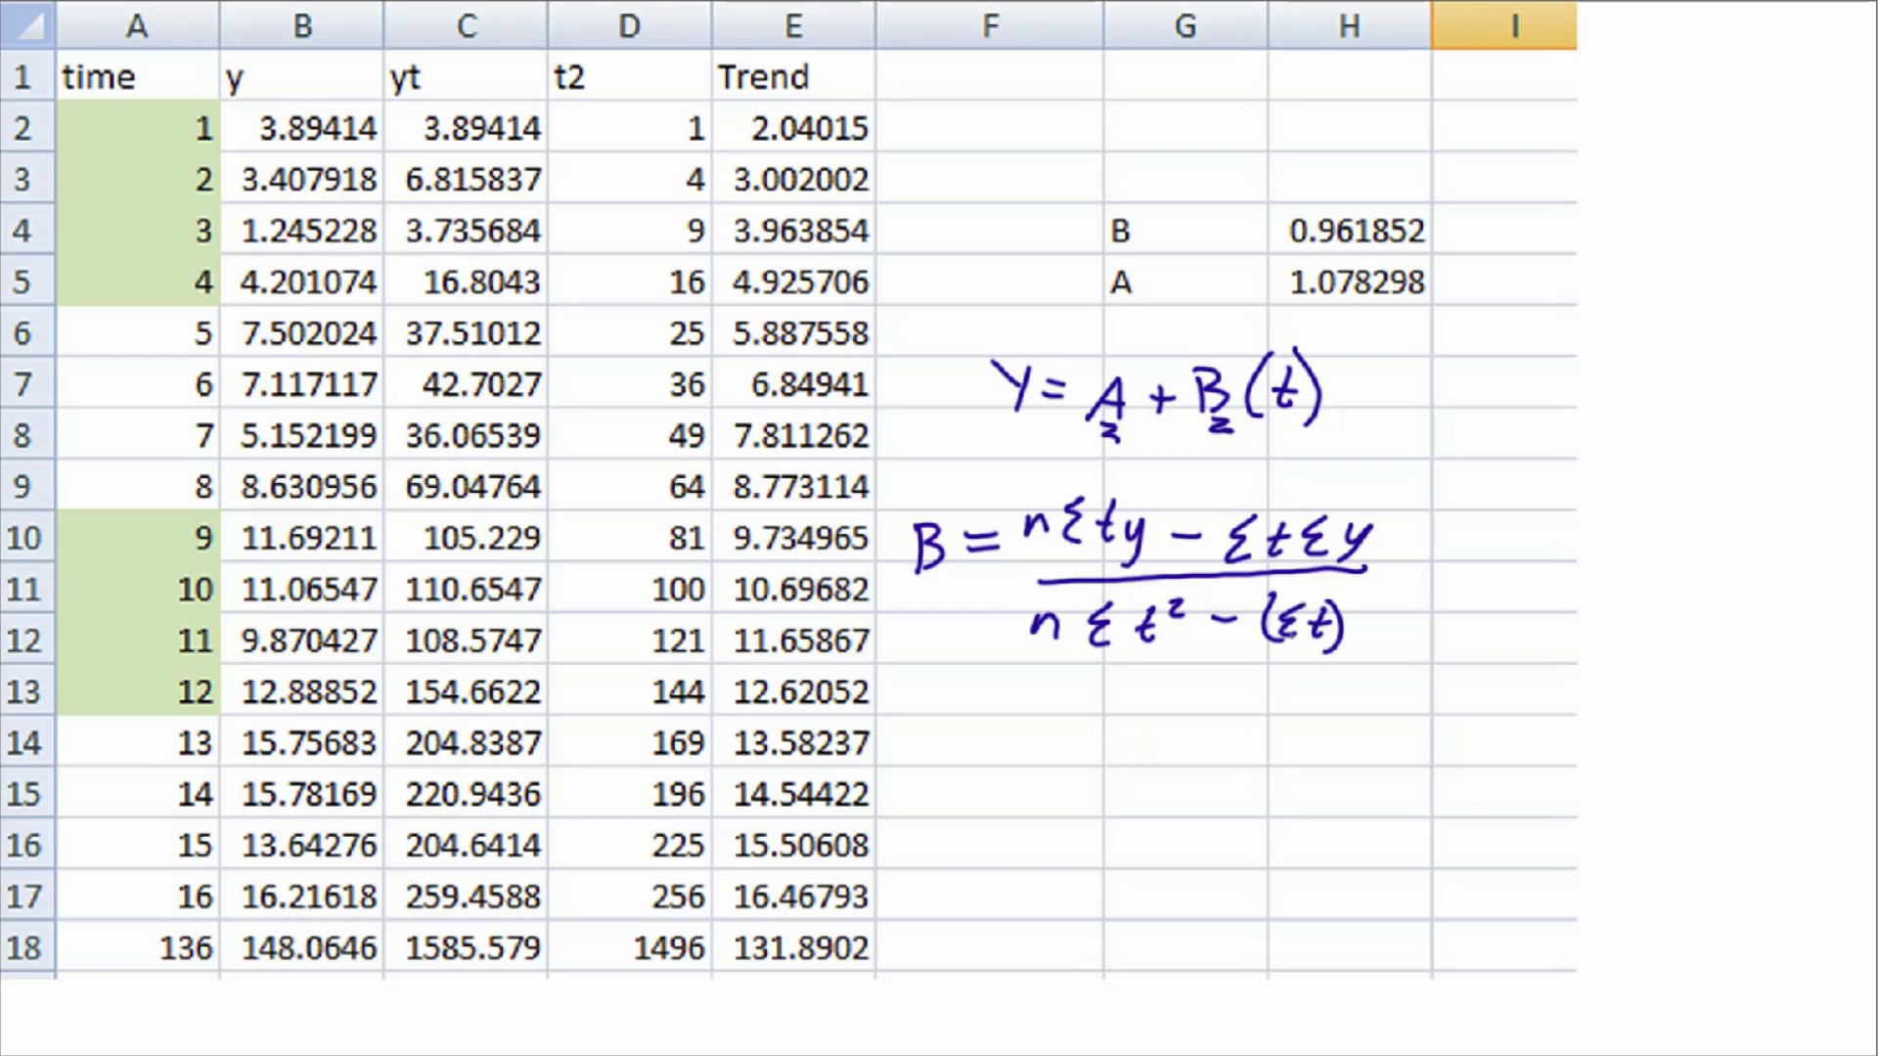
left_click_drag(1346, 589, 1367, 606)
Step: Draw an arrow to the totals in row 18, and underline the B value with an arrow leading away from it
mouse_move(887, 956)
left_mouse_down()
mouse_move(1019, 936)
mouse_move(892, 947)
mouse_move(917, 963)
left_mouse_up()
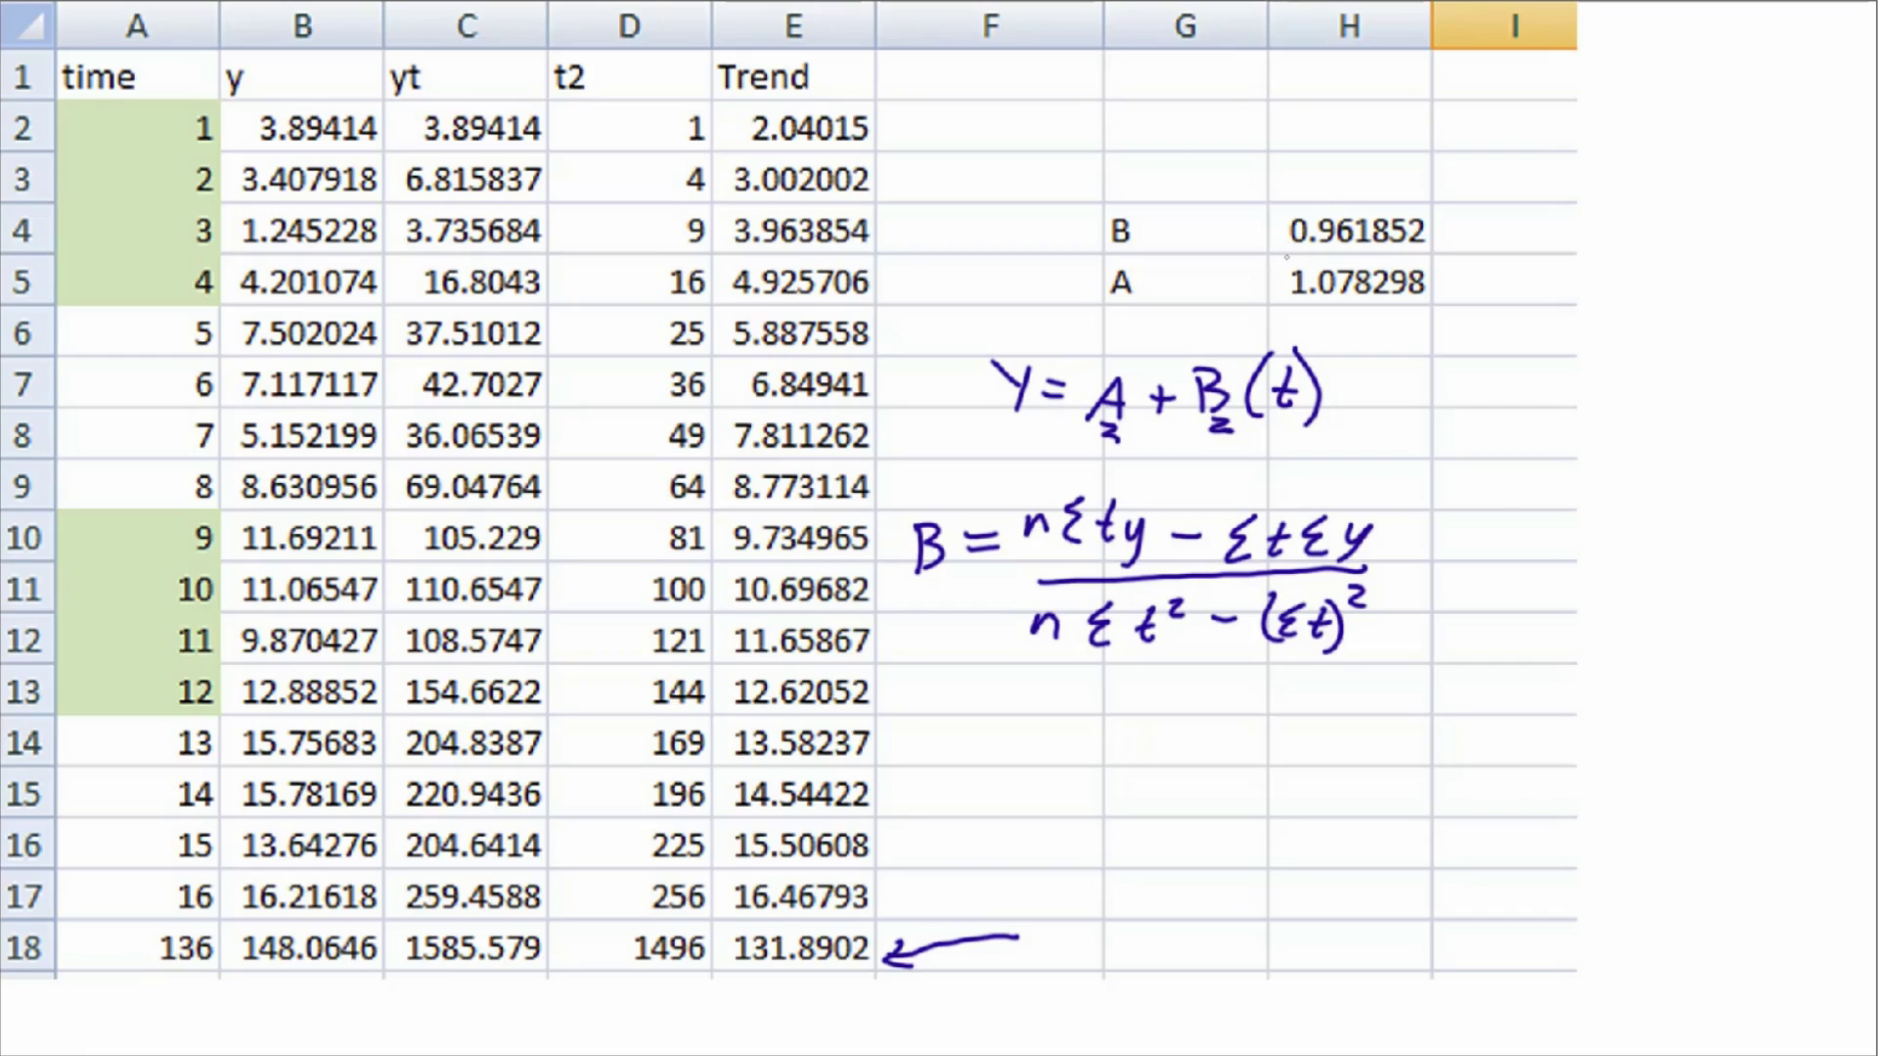
left_click_drag(1286, 257, 1440, 252)
left_click_drag(1444, 225, 1511, 215)
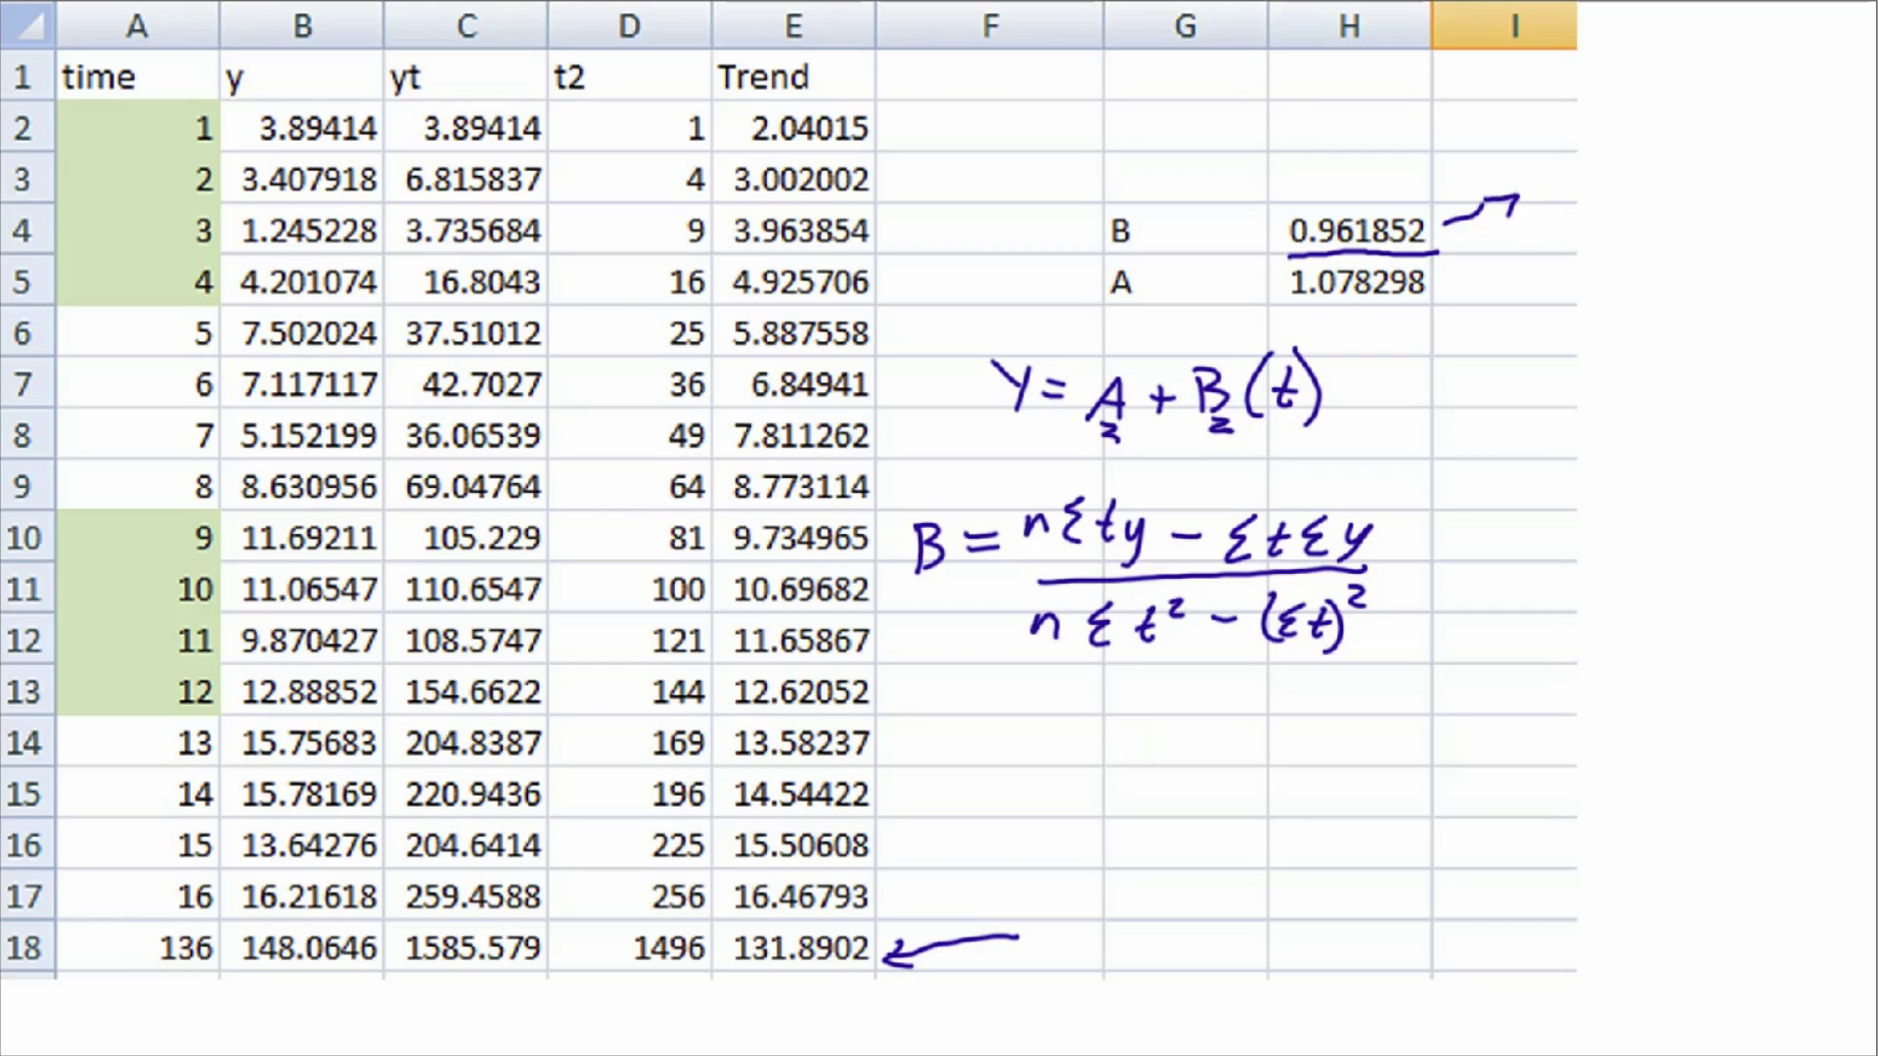
Step: Begin the intercept formula with A = Avg(y) below the slope formula, and underline the y column heading
mouse_move(910, 797)
left_mouse_down()
mouse_move(926, 743)
mouse_move(940, 799)
left_mouse_up()
left_click_drag(918, 775, 984, 756)
mouse_move(960, 772)
left_mouse_down()
mouse_move(1034, 799)
mouse_move(1044, 777)
left_mouse_up()
mouse_move(1051, 768)
left_mouse_down()
mouse_move(1093, 782)
mouse_move(1076, 808)
left_mouse_up()
mouse_move(1133, 728)
left_mouse_down()
mouse_move(1122, 792)
mouse_move(1166, 808)
left_mouse_up()
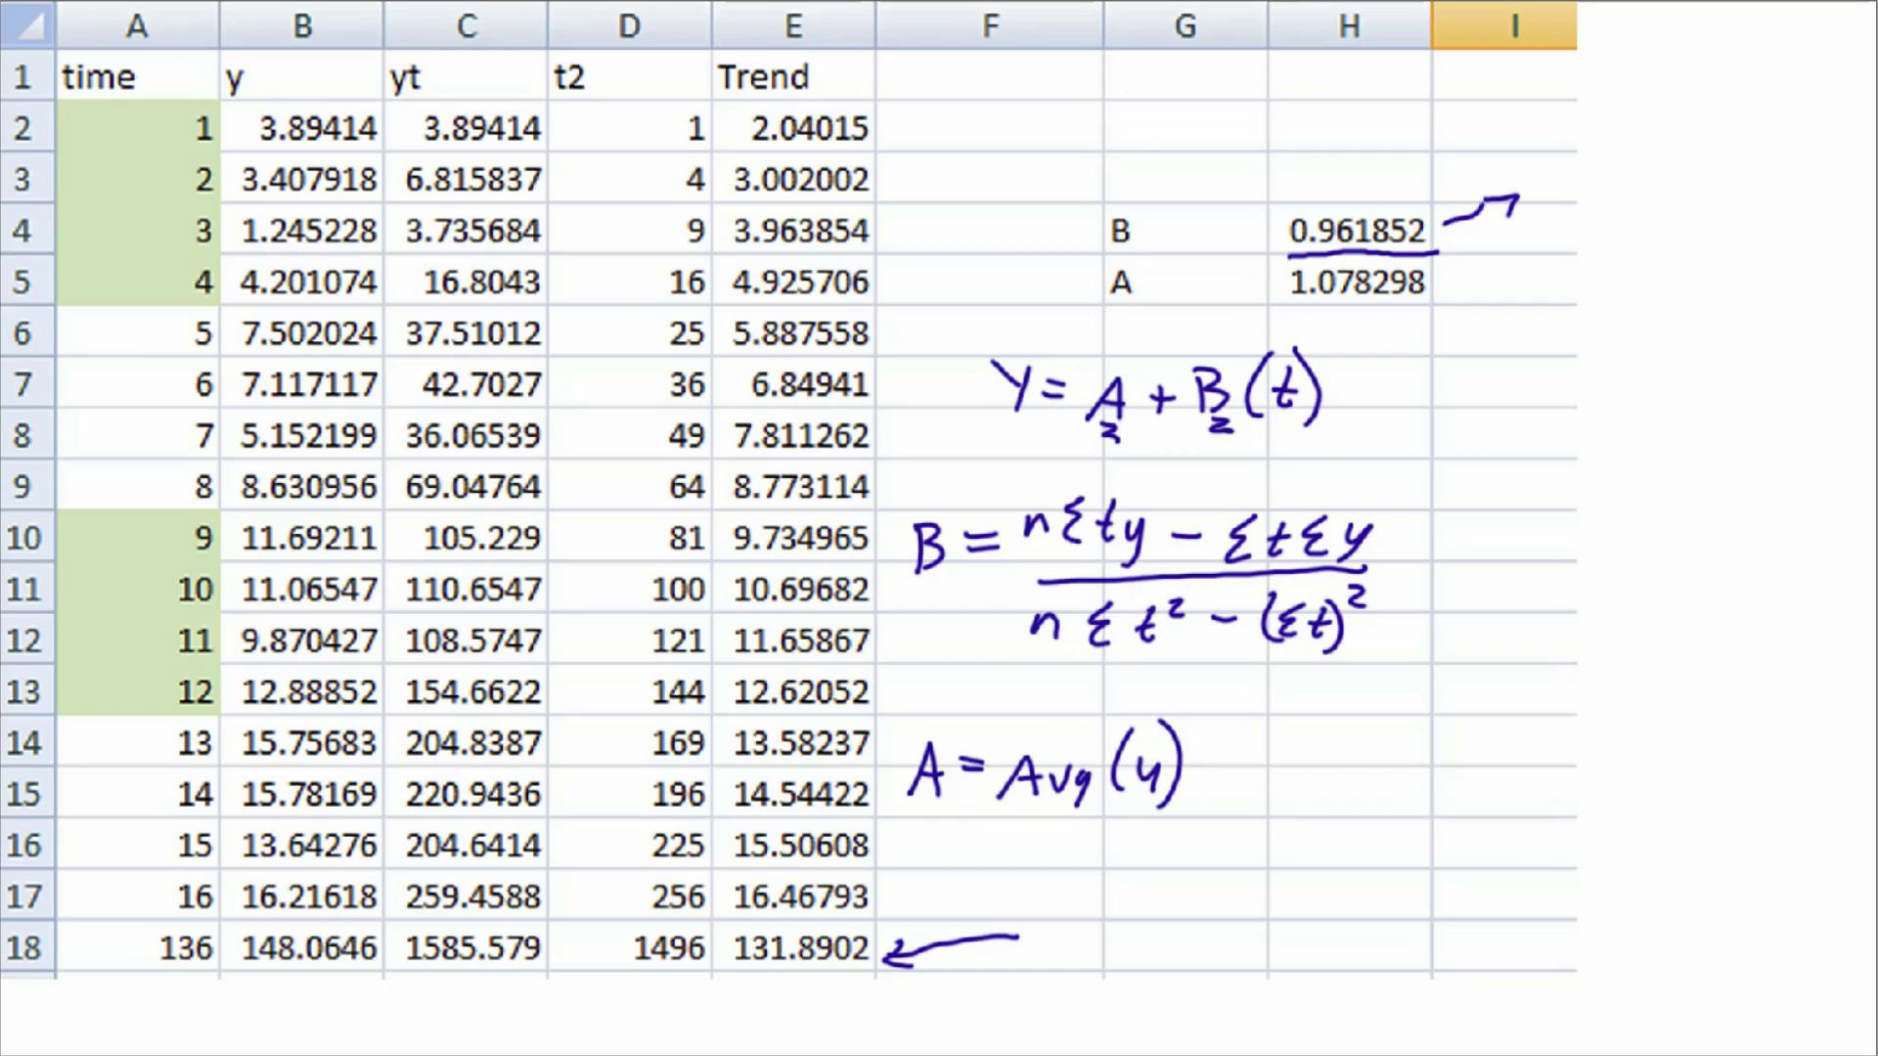
left_click_drag(243, 98, 285, 103)
Step: Finish the intercept formula with − B(Avg(t)) and underline the A value in column H
left_click_drag(1202, 772, 1239, 767)
left_click_drag(1248, 746, 1260, 797)
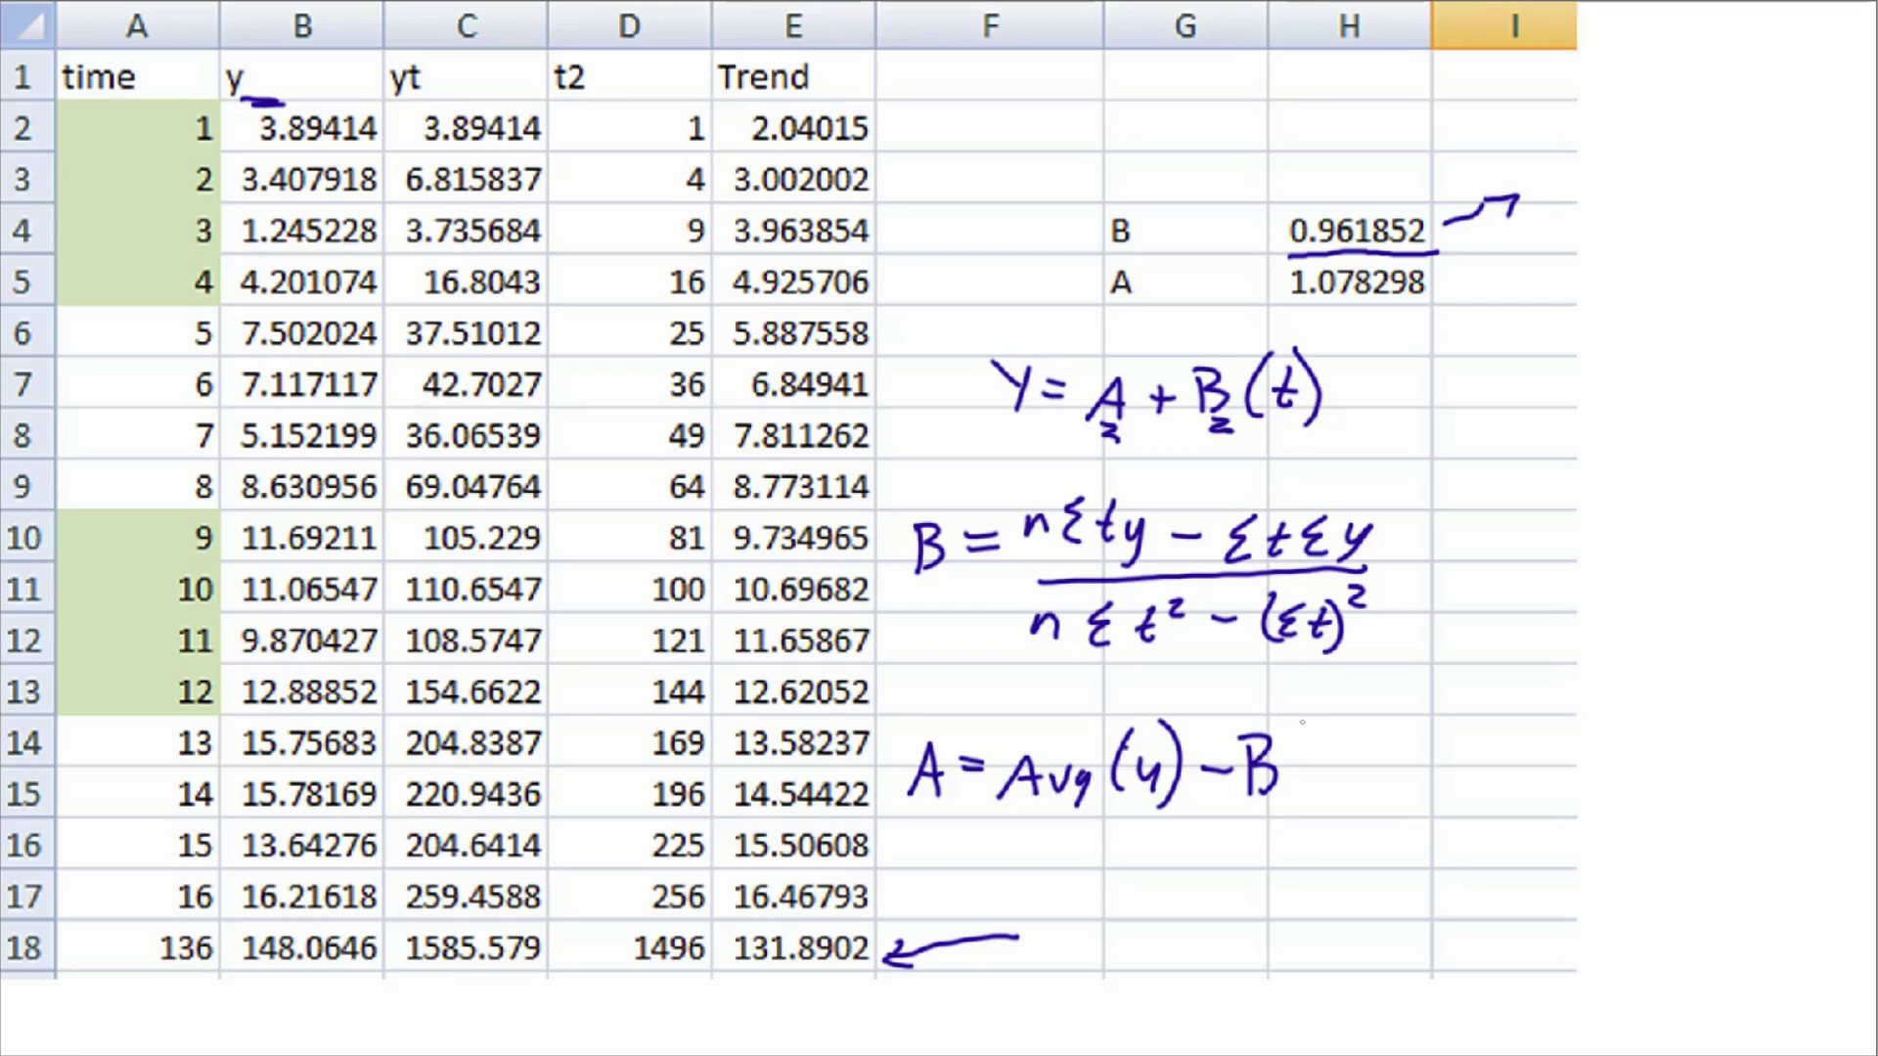
left_click_drag(1323, 726, 1314, 820)
mouse_move(1328, 800)
left_mouse_down()
mouse_move(1332, 782)
mouse_move(1357, 797)
left_mouse_up()
mouse_move(1336, 782)
left_mouse_down()
mouse_move(1397, 769)
mouse_move(1399, 818)
left_mouse_up()
mouse_move(1438, 745)
left_mouse_down()
mouse_move(1424, 808)
mouse_move(1459, 802)
left_mouse_up()
mouse_move(1447, 779)
left_mouse_down()
mouse_move(1498, 787)
mouse_move(1489, 804)
mouse_move(1474, 784)
left_mouse_up()
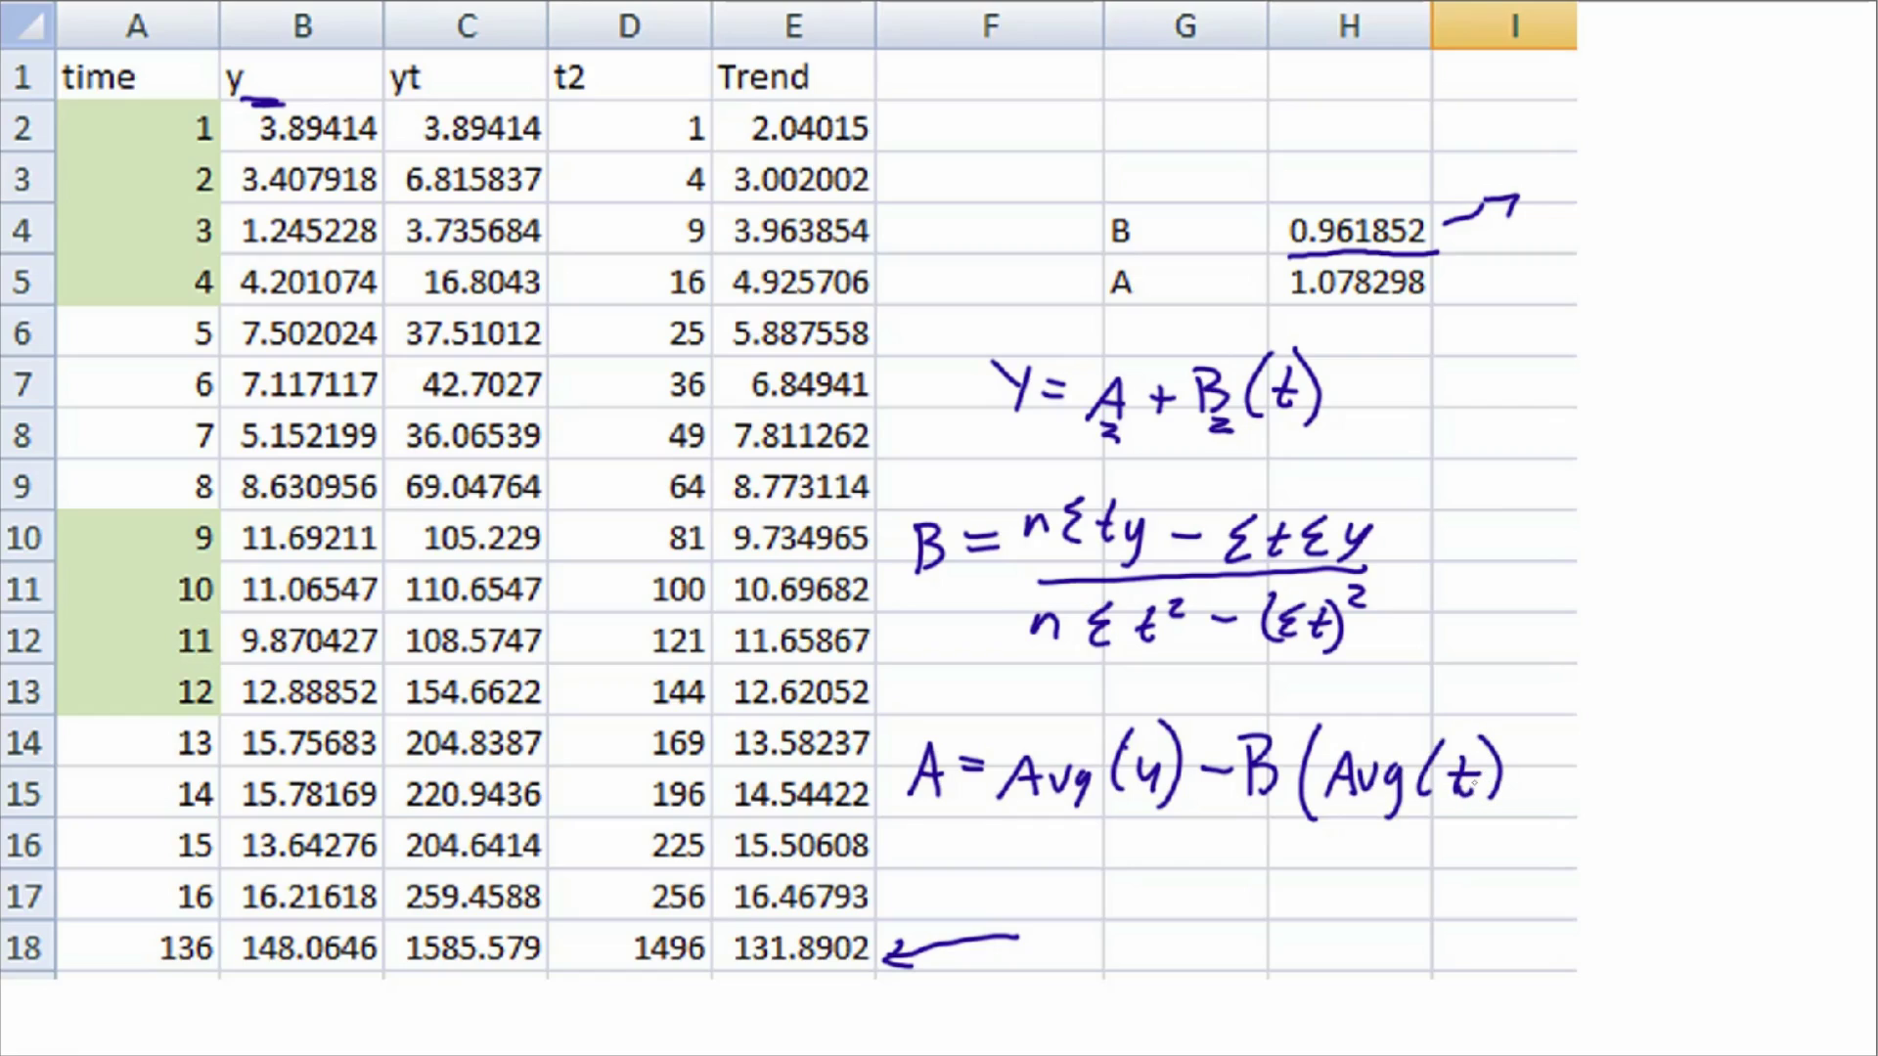
left_click_drag(1505, 714, 1498, 808)
left_click_drag(1292, 315, 1426, 310)
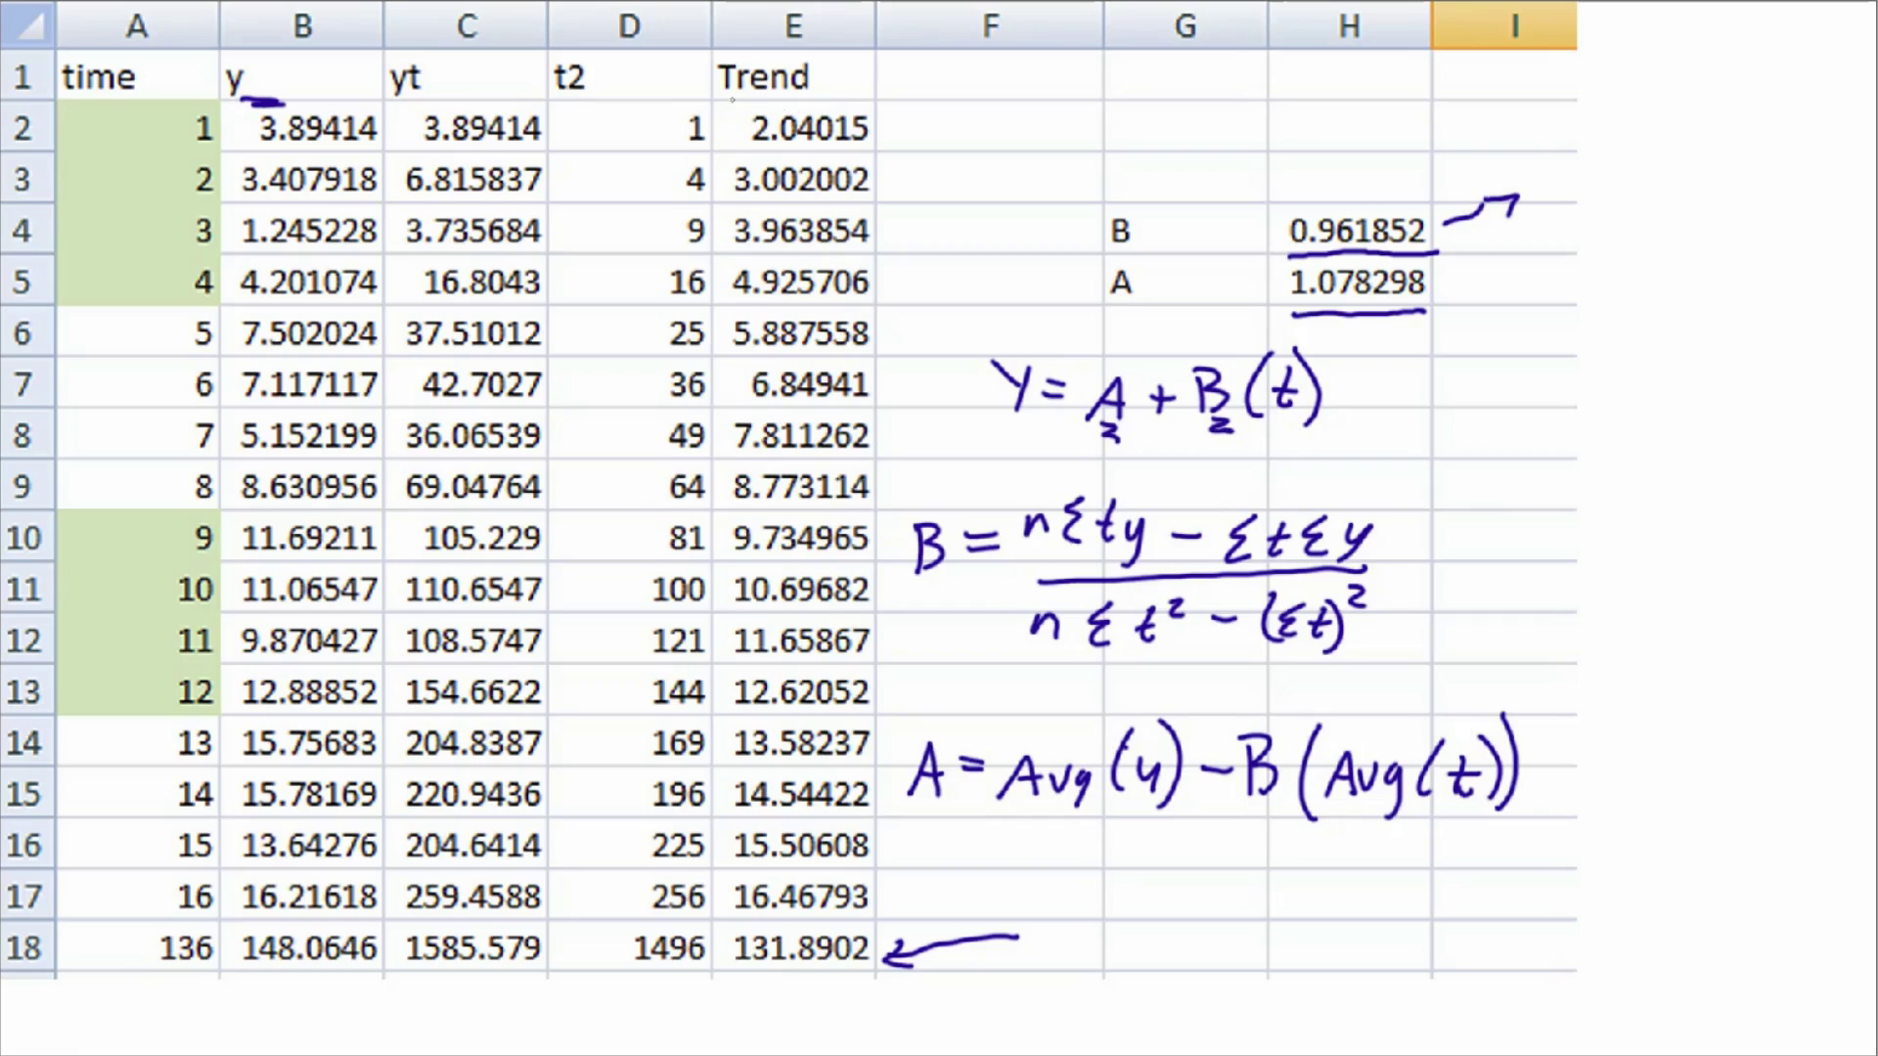
Step: Underline the Trend heading with a downward arrow beside it, and circle the equation Y = A + B(t) with an arrow from t
left_click_drag(719, 98, 832, 98)
mouse_move(1038, 346)
left_mouse_down()
mouse_move(969, 391)
mouse_move(1174, 450)
mouse_move(1306, 442)
mouse_move(1364, 370)
mouse_move(1231, 333)
mouse_move(1025, 346)
left_mouse_up()
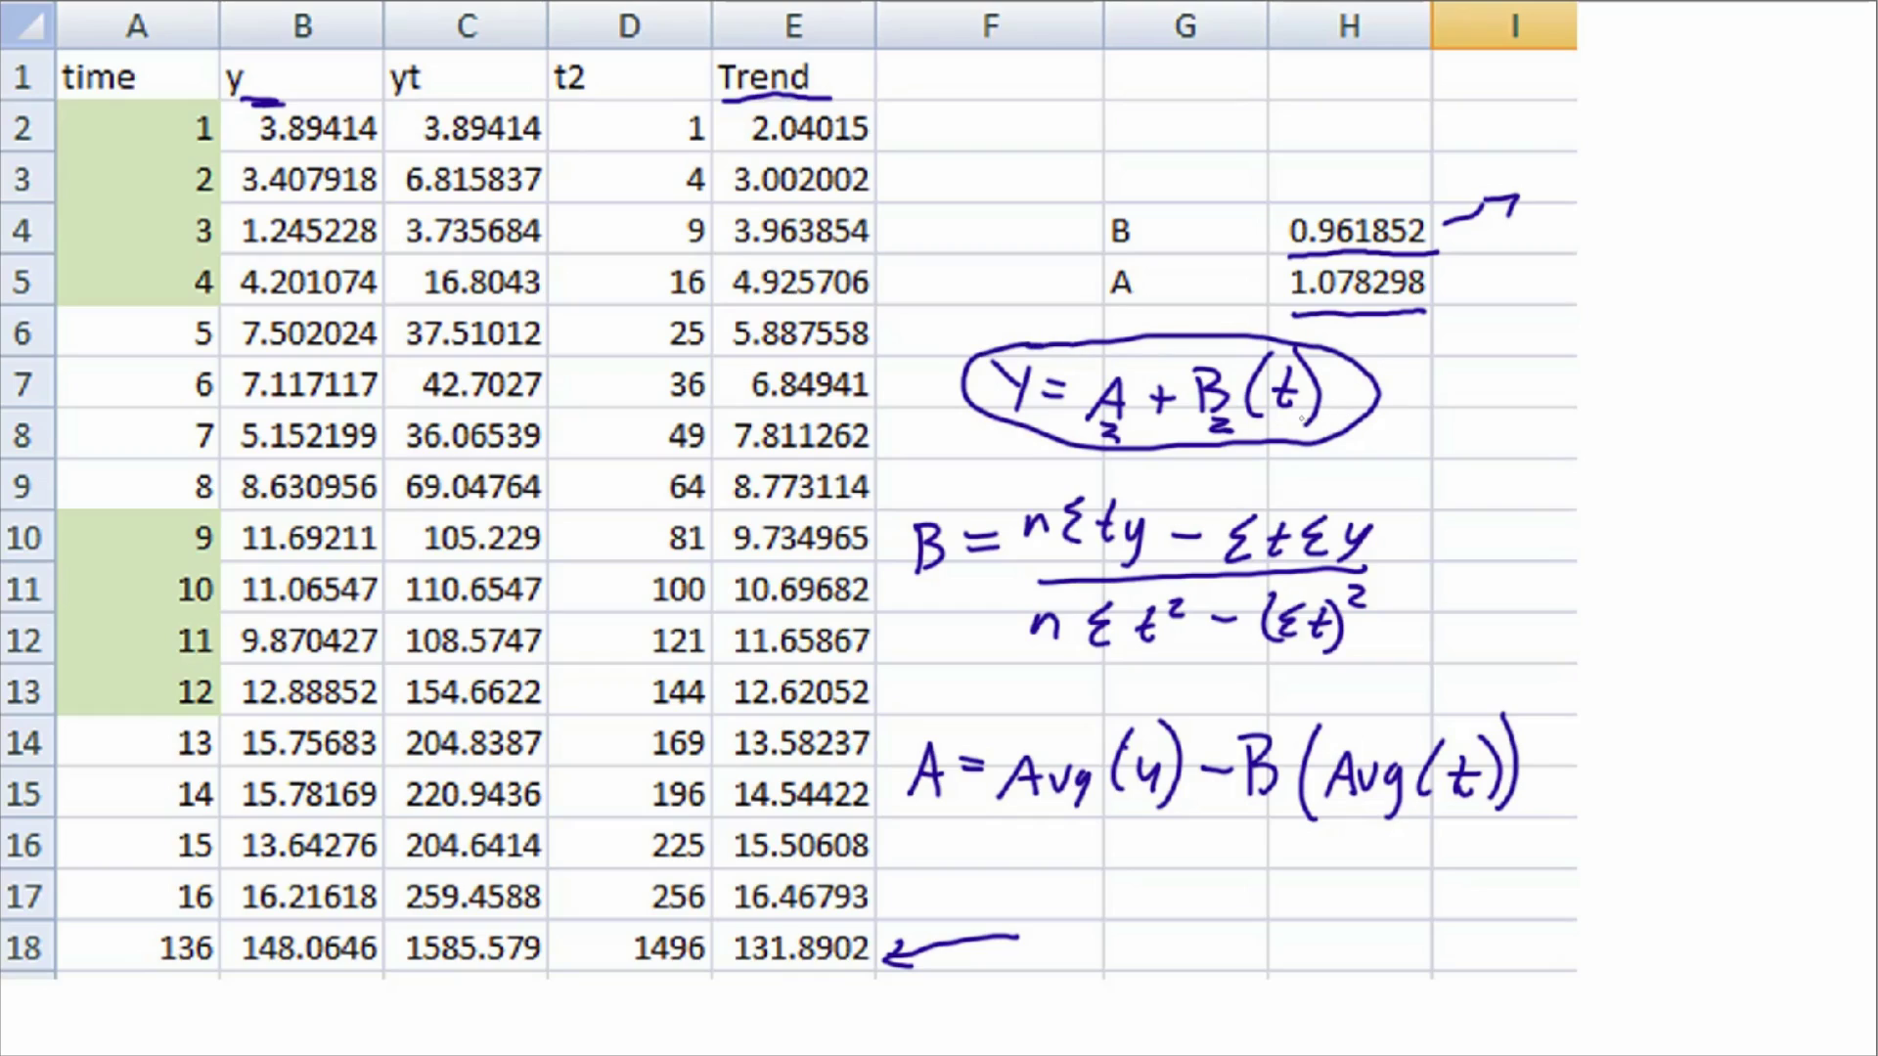
left_click_drag(1301, 417, 1392, 448)
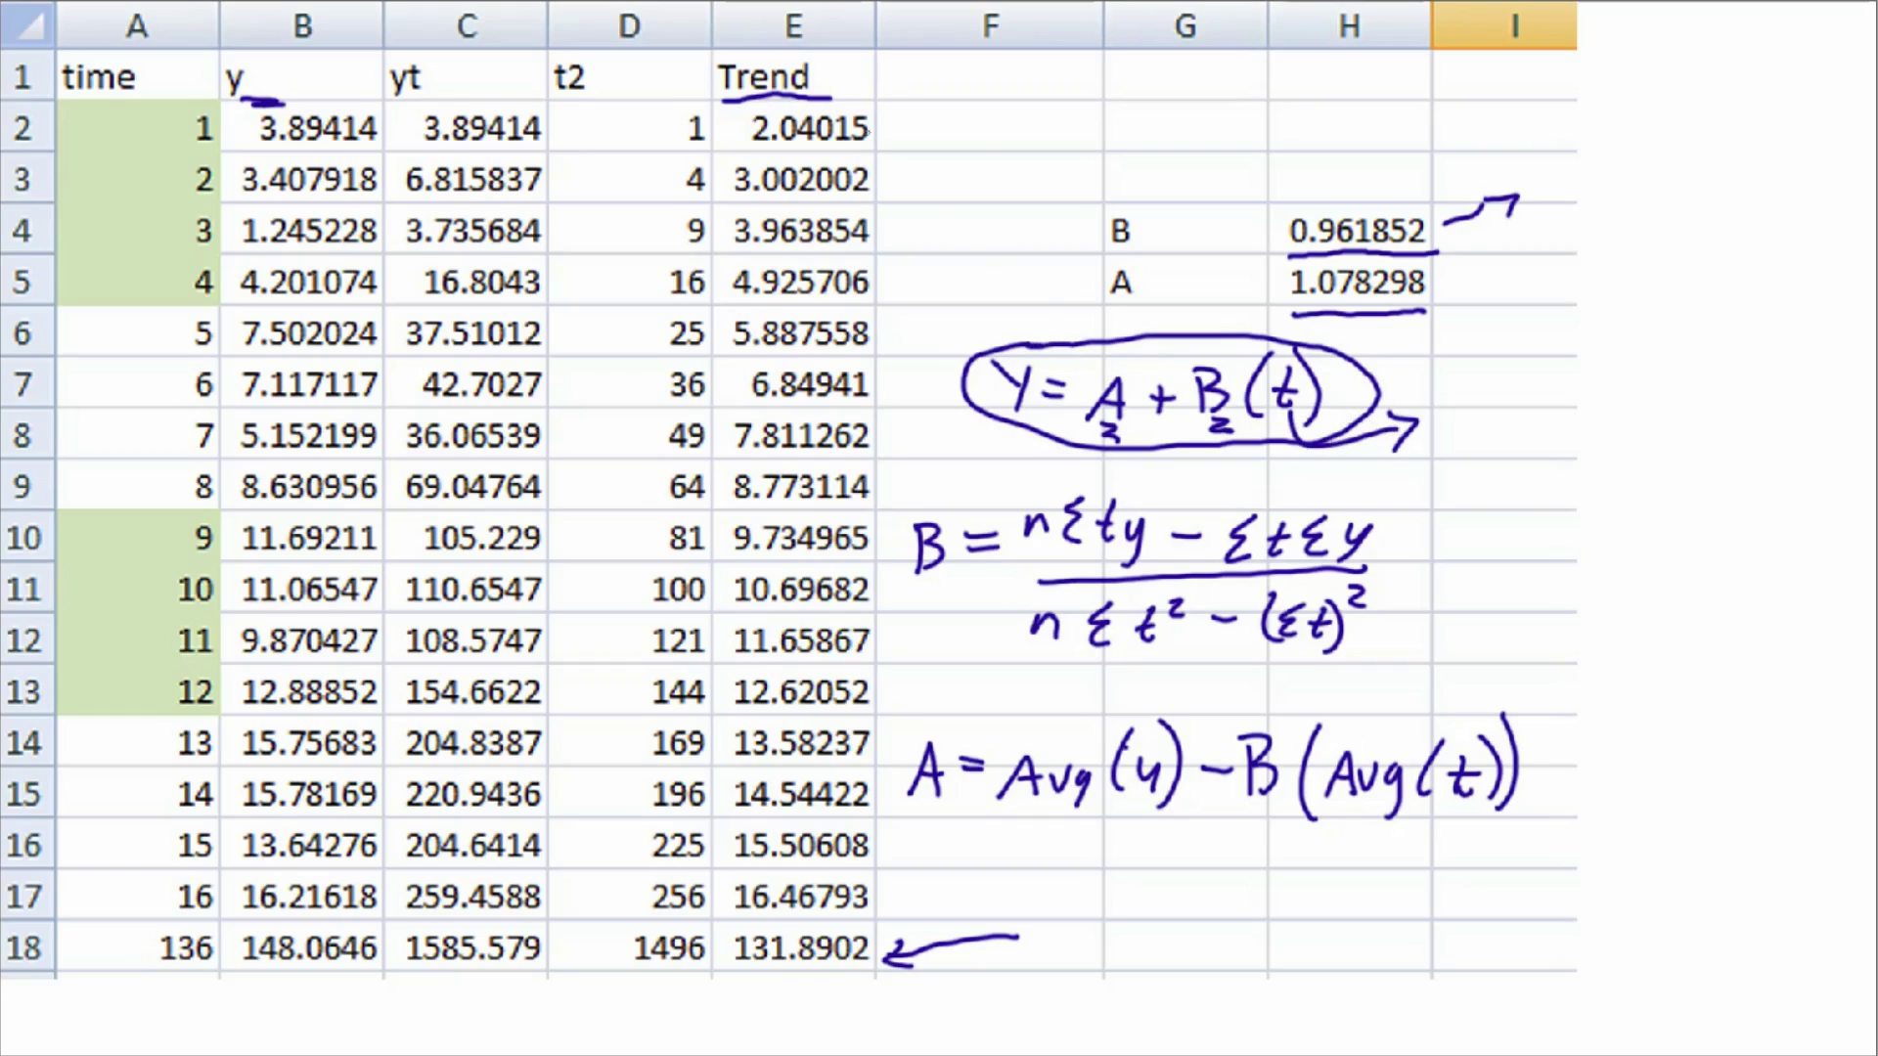
mouse_move(855, 67)
left_mouse_down()
mouse_move(858, 107)
mouse_move(883, 90)
left_mouse_up()
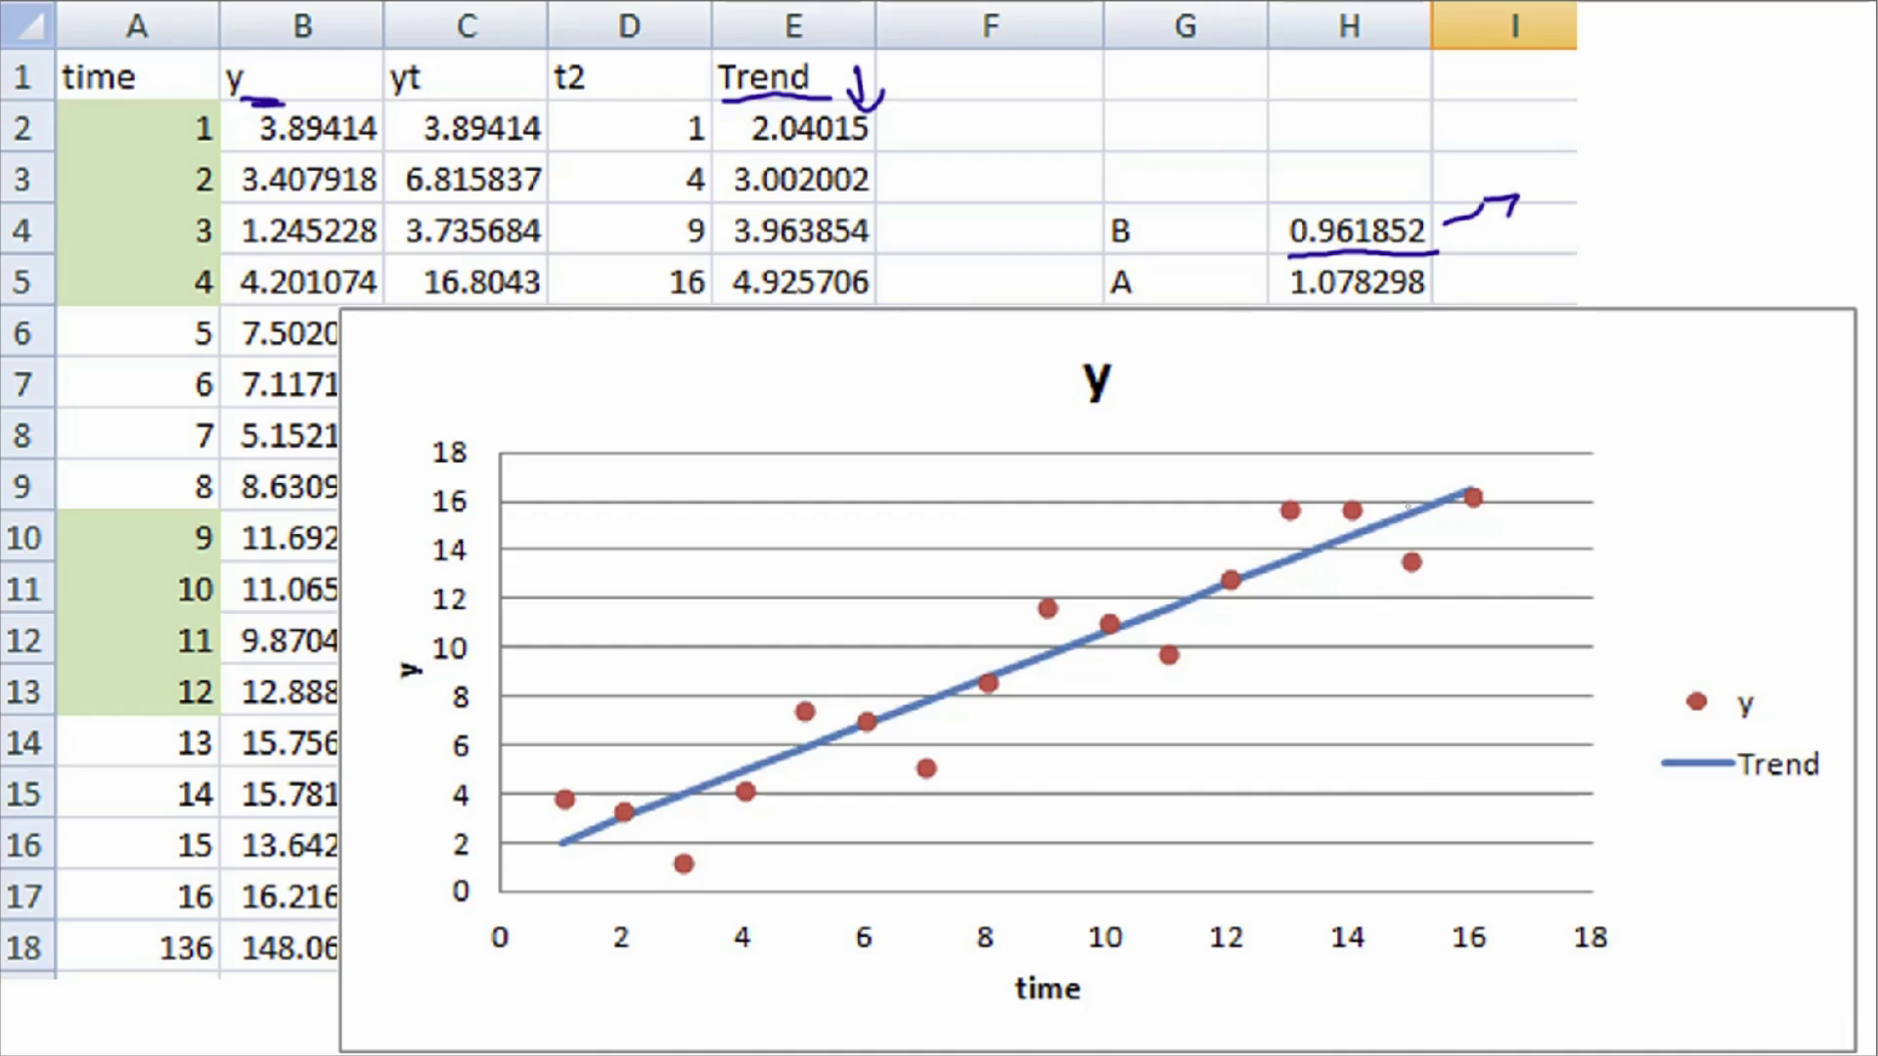
Step: Draw a pointer at the trend line near time 15 on the scatter chart and handwrite a label above it
mouse_move(1401, 517)
left_mouse_down()
mouse_move(1430, 423)
mouse_move(1434, 445)
left_mouse_up()
left_click_drag(1416, 381, 1415, 403)
mouse_move(1399, 372)
left_mouse_down()
mouse_move(1559, 401)
mouse_move(1646, 371)
mouse_move(1679, 377)
mouse_move(1674, 395)
left_mouse_up()
left_click(1516, 397)
left_click(1662, 394)
mouse_move(1712, 363)
left_mouse_down()
mouse_move(1700, 384)
mouse_move(1747, 408)
left_mouse_up()
mouse_move(1737, 390)
left_mouse_down()
mouse_move(1762, 387)
mouse_move(1764, 413)
left_mouse_up()
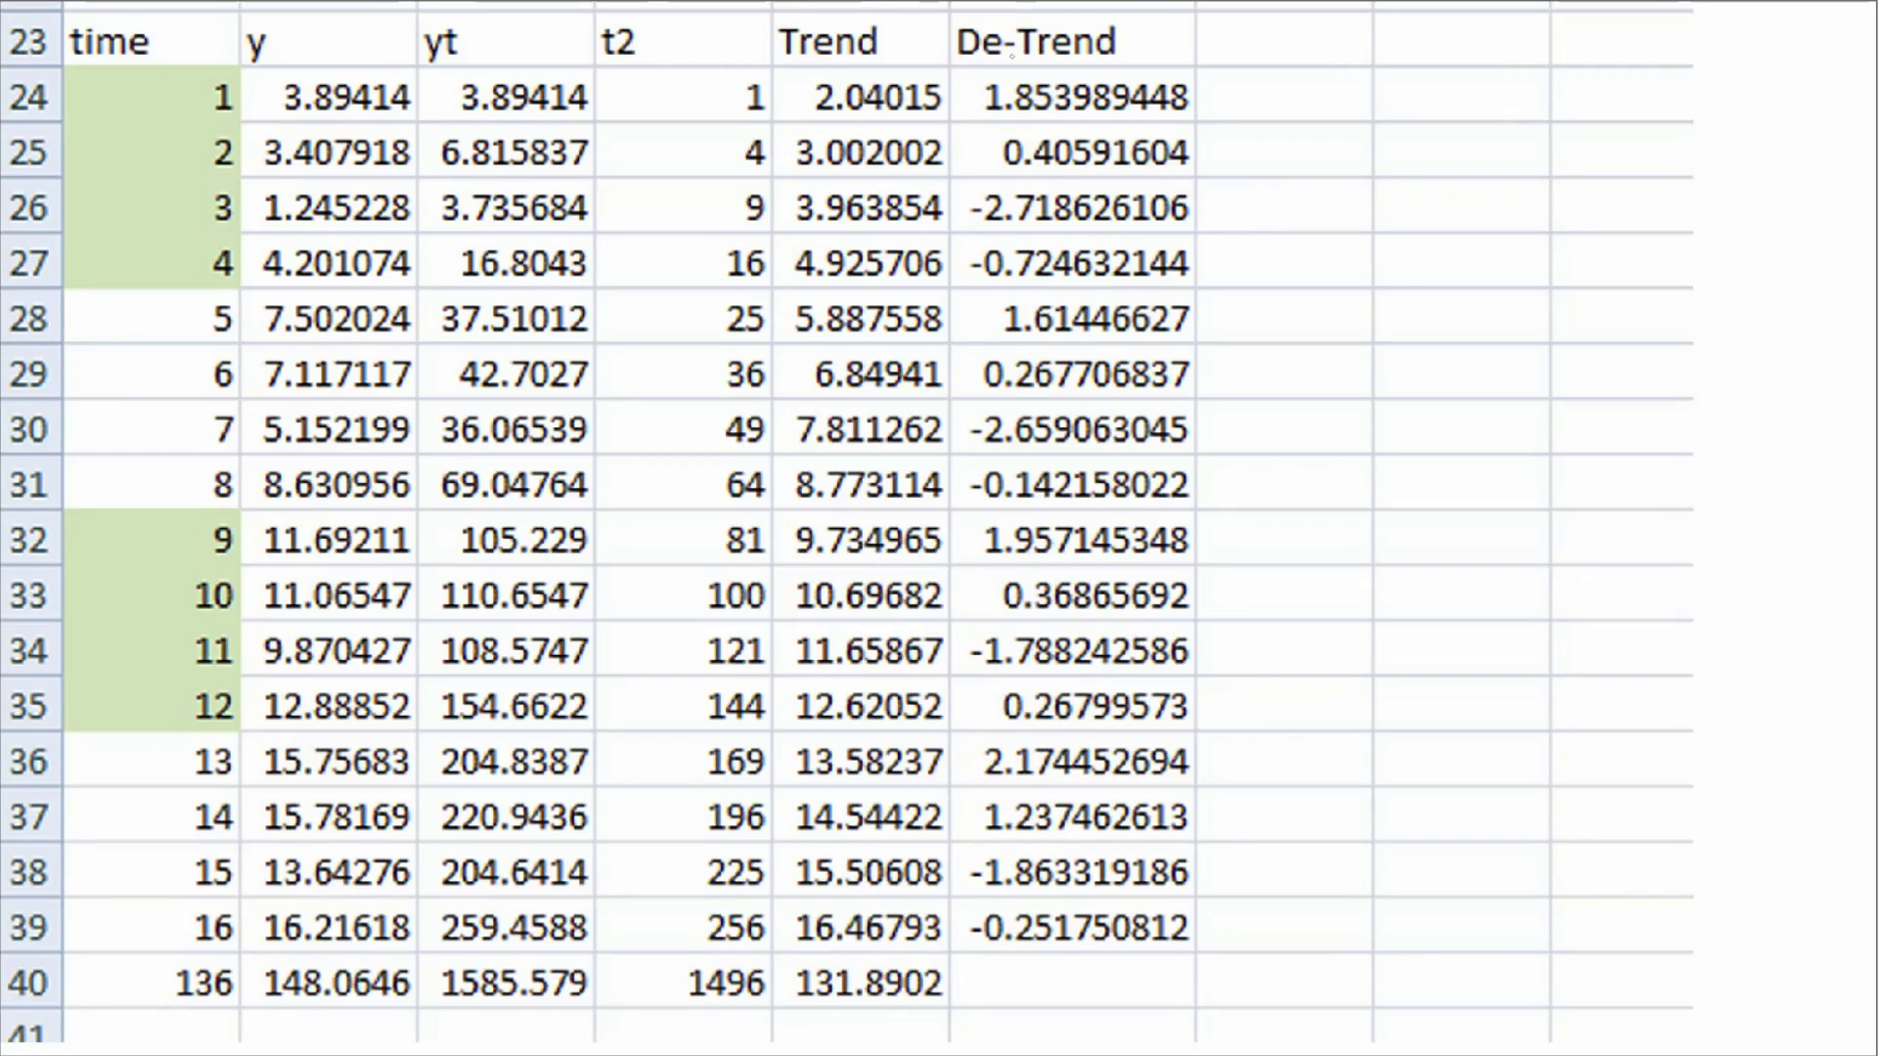
Step: Underline the De-Trend and y column headings, and write = y − T beside the first De-Trend value
mouse_move(964, 64)
left_mouse_down()
mouse_move(1147, 60)
mouse_move(1262, 93)
left_mouse_up()
mouse_move(1223, 107)
left_mouse_down()
mouse_move(1305, 108)
mouse_move(1294, 129)
left_mouse_up()
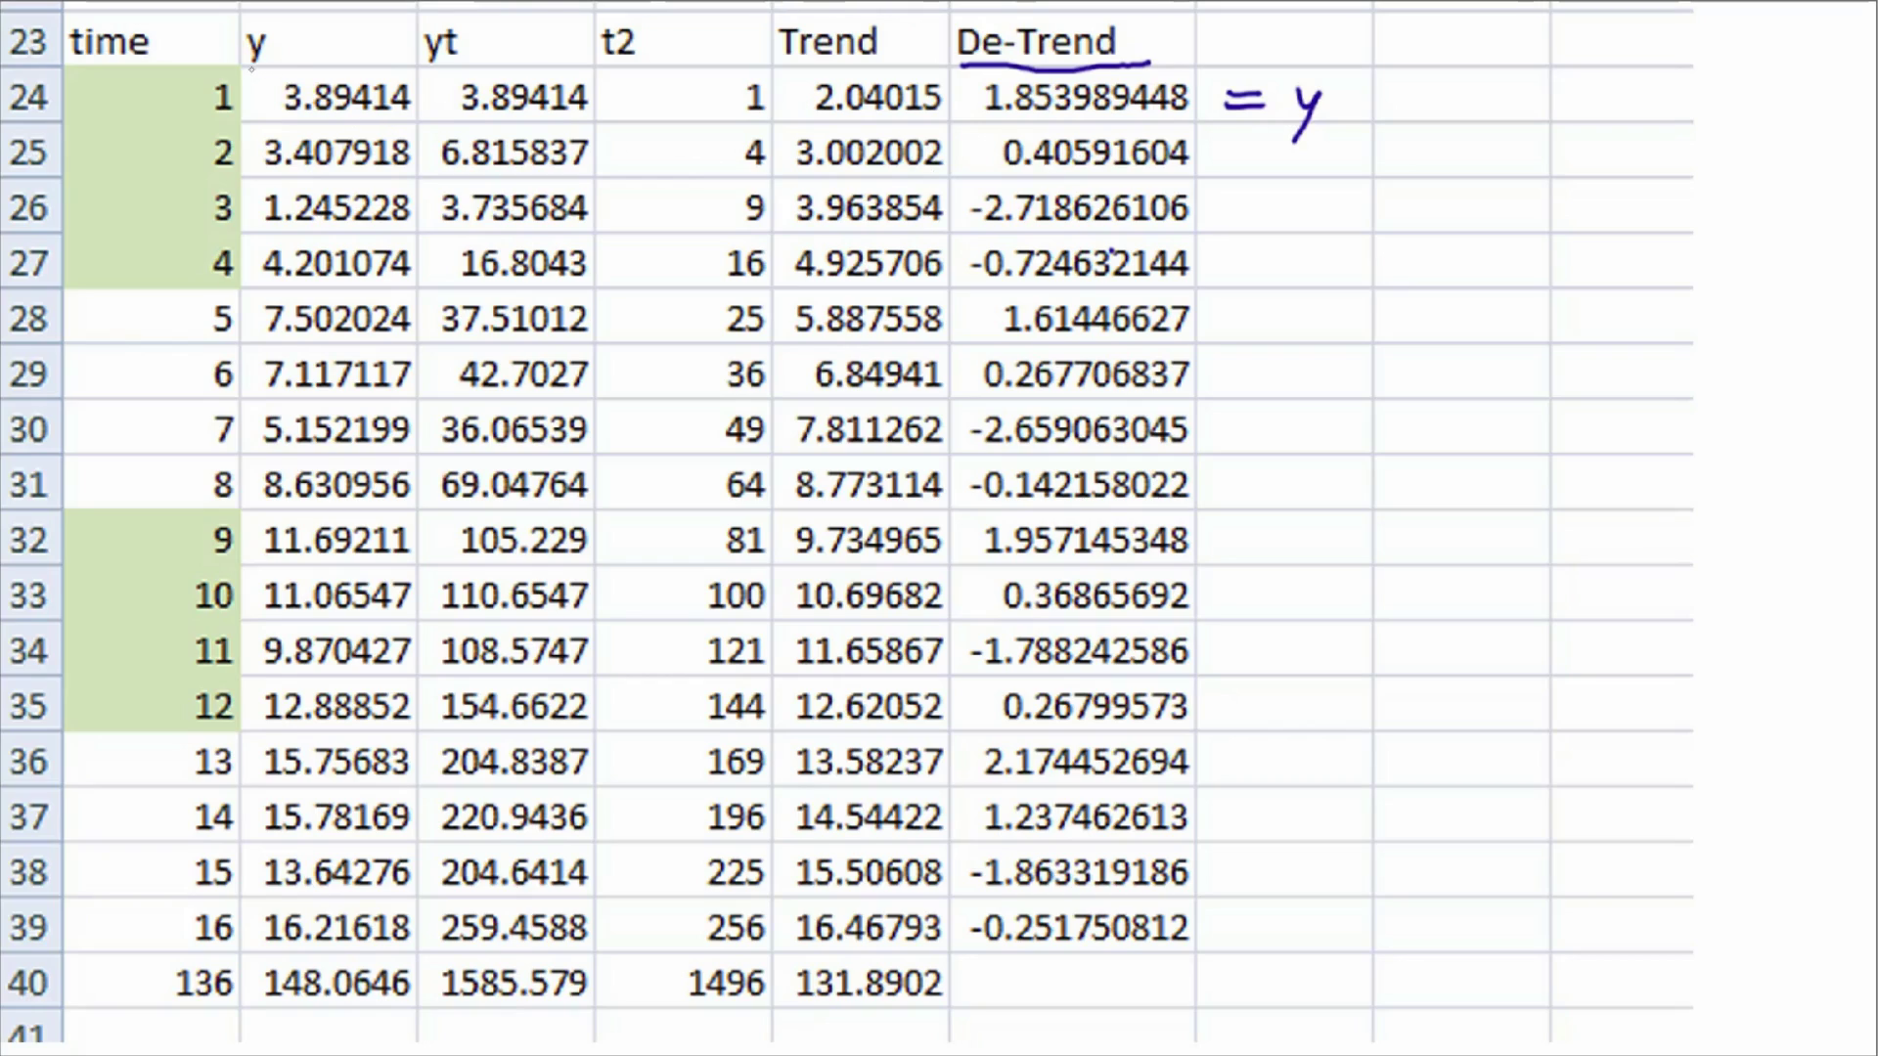
left_click_drag(255, 70, 296, 71)
left_click_drag(1326, 111, 1361, 109)
mouse_move(1384, 98)
left_mouse_down()
mouse_move(1381, 134)
mouse_move(1406, 94)
mouse_move(1458, 104)
left_mouse_up()
Step: Extend the handwritten expression beside the De-Trend column with = Detrend = C + e
left_click_drag(1432, 118, 1482, 126)
mouse_move(1475, 91)
left_mouse_down()
mouse_move(1498, 90)
mouse_move(1487, 124)
left_mouse_up()
left_click_drag(1501, 109, 1529, 120)
mouse_move(1549, 86)
left_mouse_down()
mouse_move(1547, 121)
mouse_move(1575, 100)
left_mouse_up()
left_click_drag(1571, 123, 1645, 117)
mouse_move(1645, 117)
left_mouse_down()
mouse_move(1653, 78)
mouse_move(1703, 117)
mouse_move(1766, 121)
left_mouse_up()
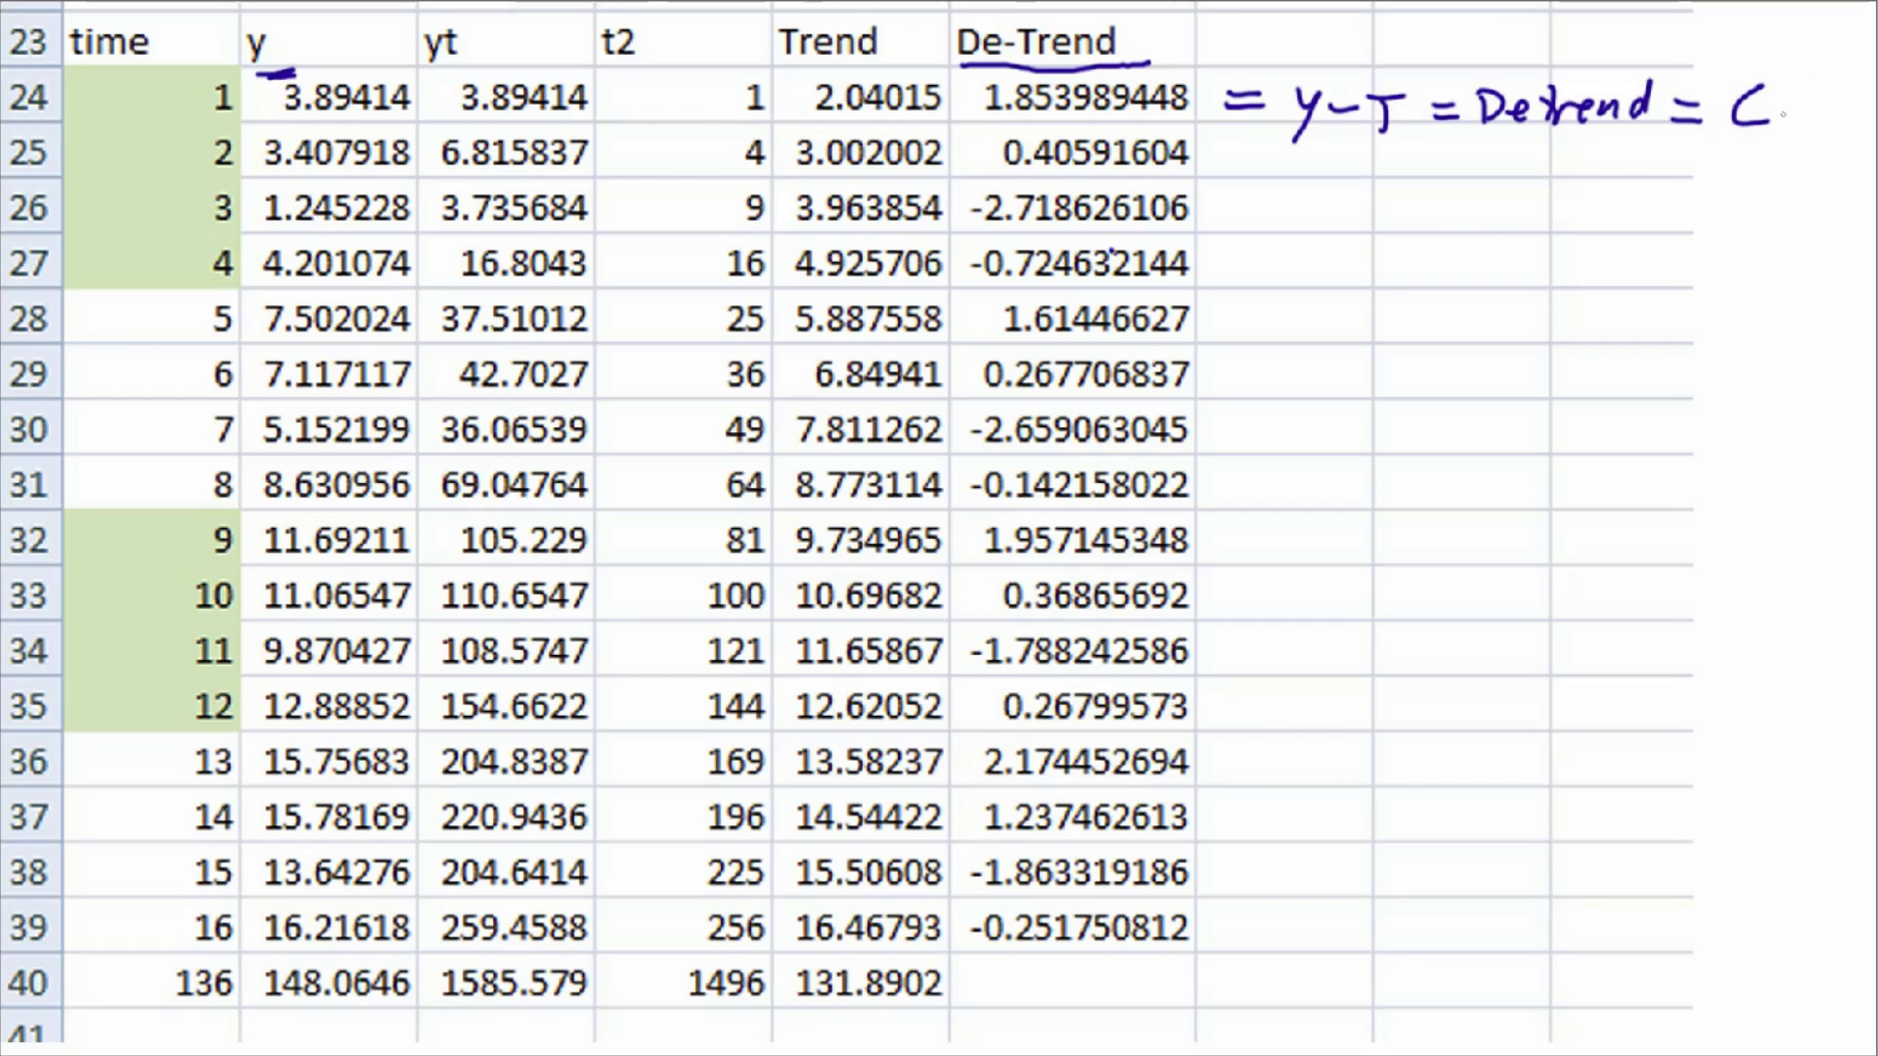
left_click_drag(1802, 96, 1802, 117)
left_click_drag(1789, 111, 1844, 135)
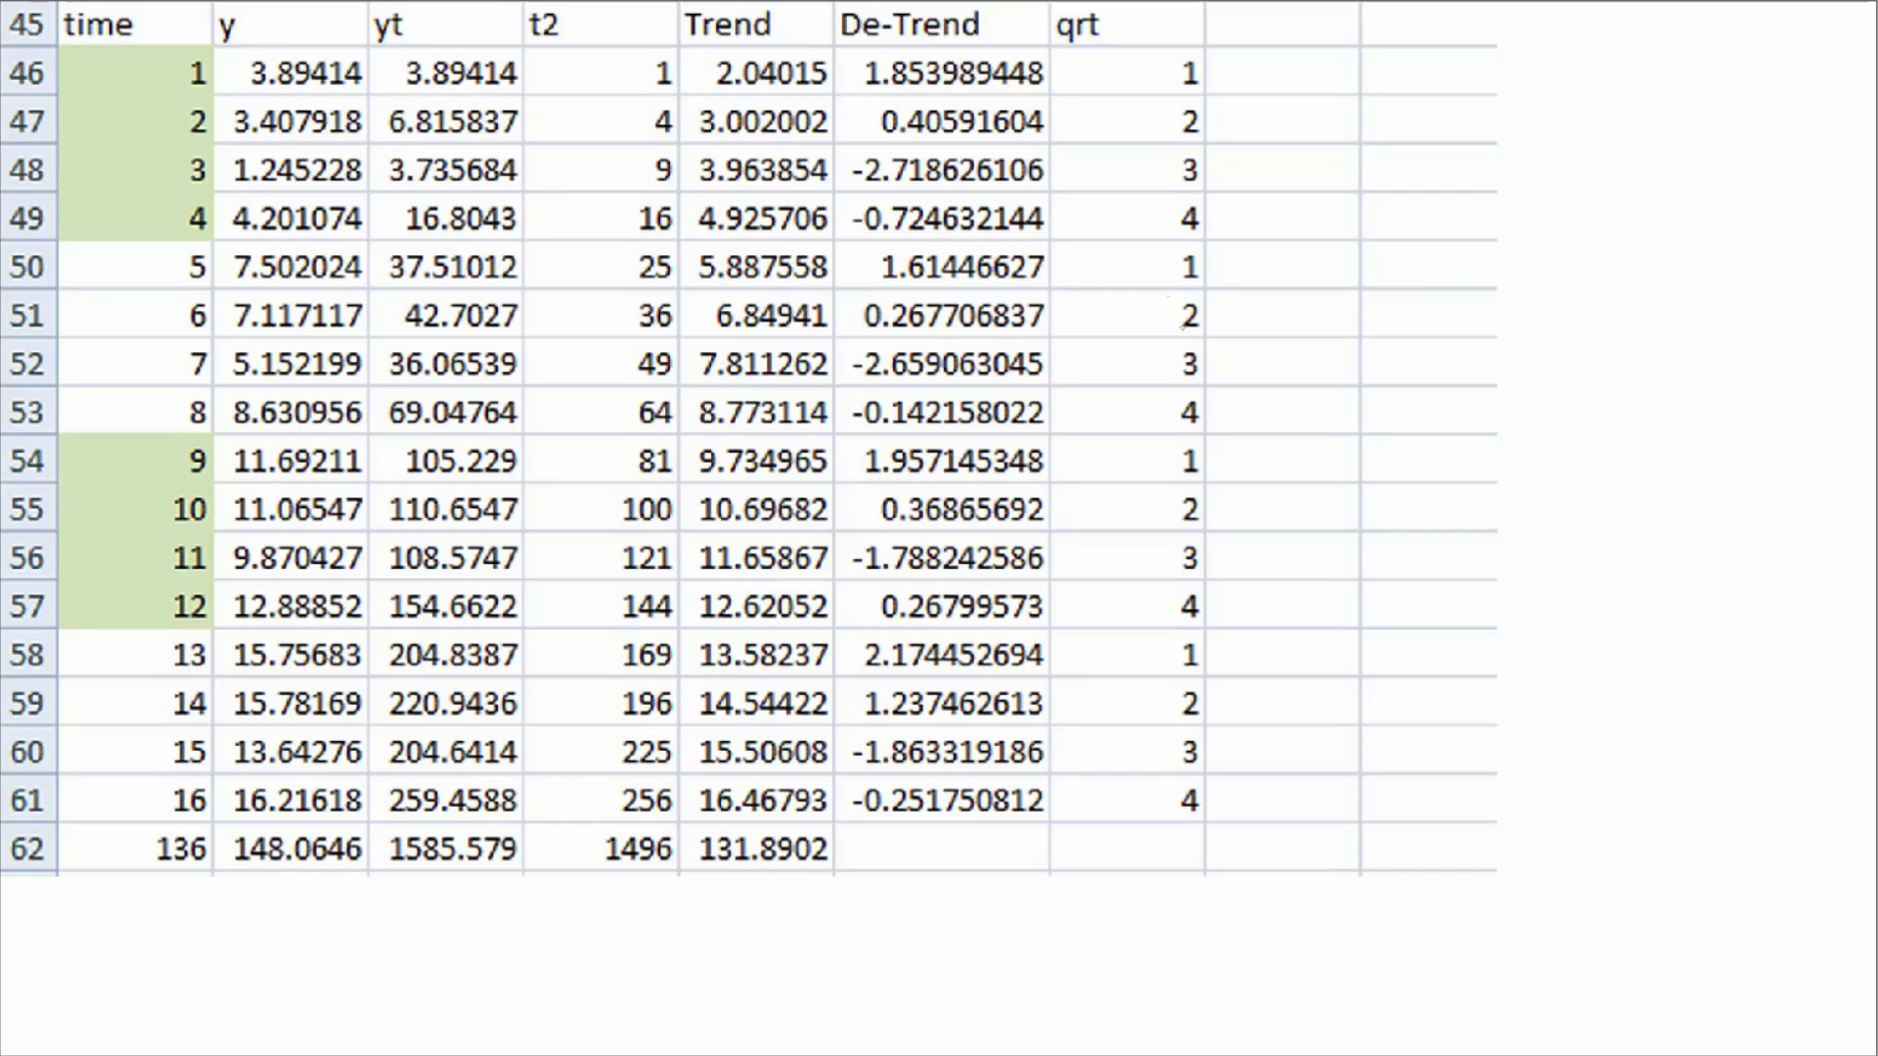
Step: Underline the qrt and De-Trend headings, and bracket the four-quarter groups beside the qrt column, marking the first group twice
left_click_drag(1052, 38, 1116, 46)
mouse_move(1186, 46)
left_mouse_down()
mouse_move(1215, 103)
mouse_move(1215, 235)
mouse_move(1189, 253)
mouse_move(1228, 346)
mouse_move(1231, 426)
mouse_move(1199, 427)
mouse_move(1221, 441)
mouse_move(1230, 587)
mouse_move(1229, 622)
mouse_move(1202, 620)
left_mouse_up()
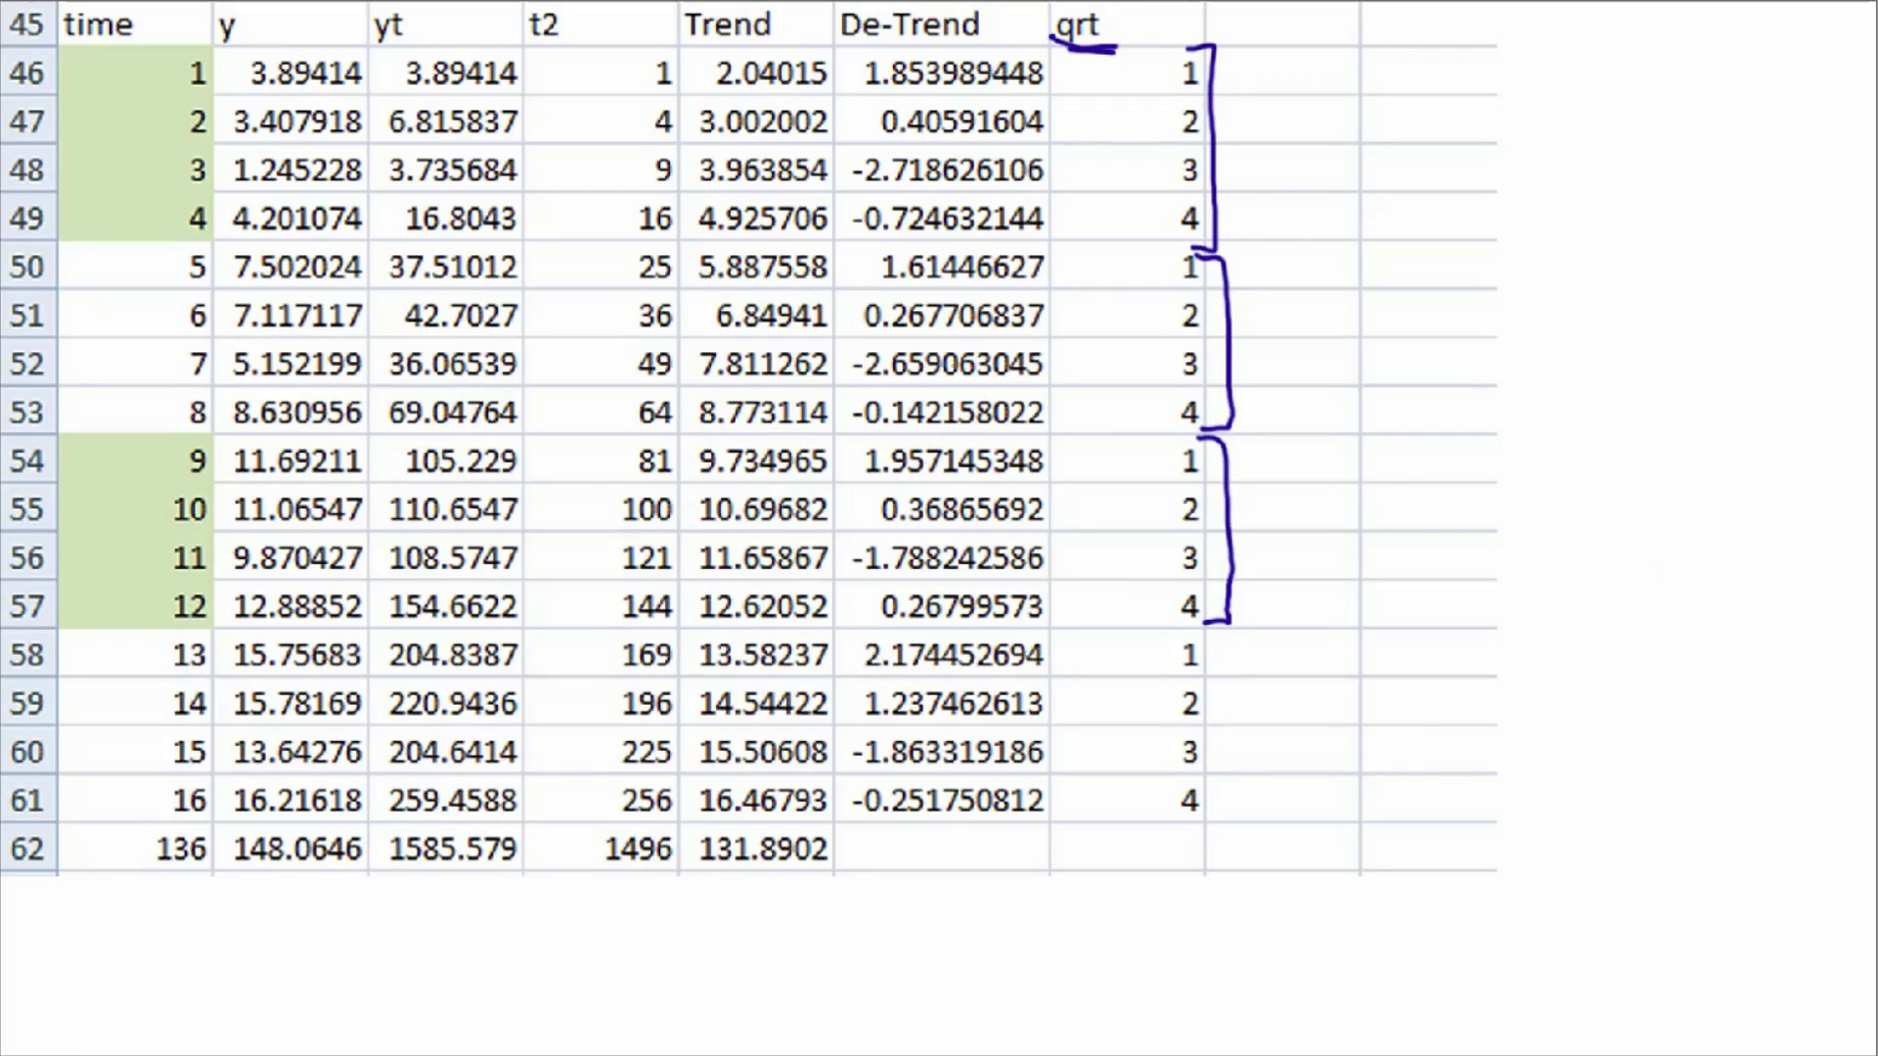
left_click_drag(843, 41, 991, 43)
mouse_move(1228, 47)
left_mouse_down()
mouse_move(1258, 55)
mouse_move(1272, 226)
mouse_move(1252, 258)
left_mouse_up()
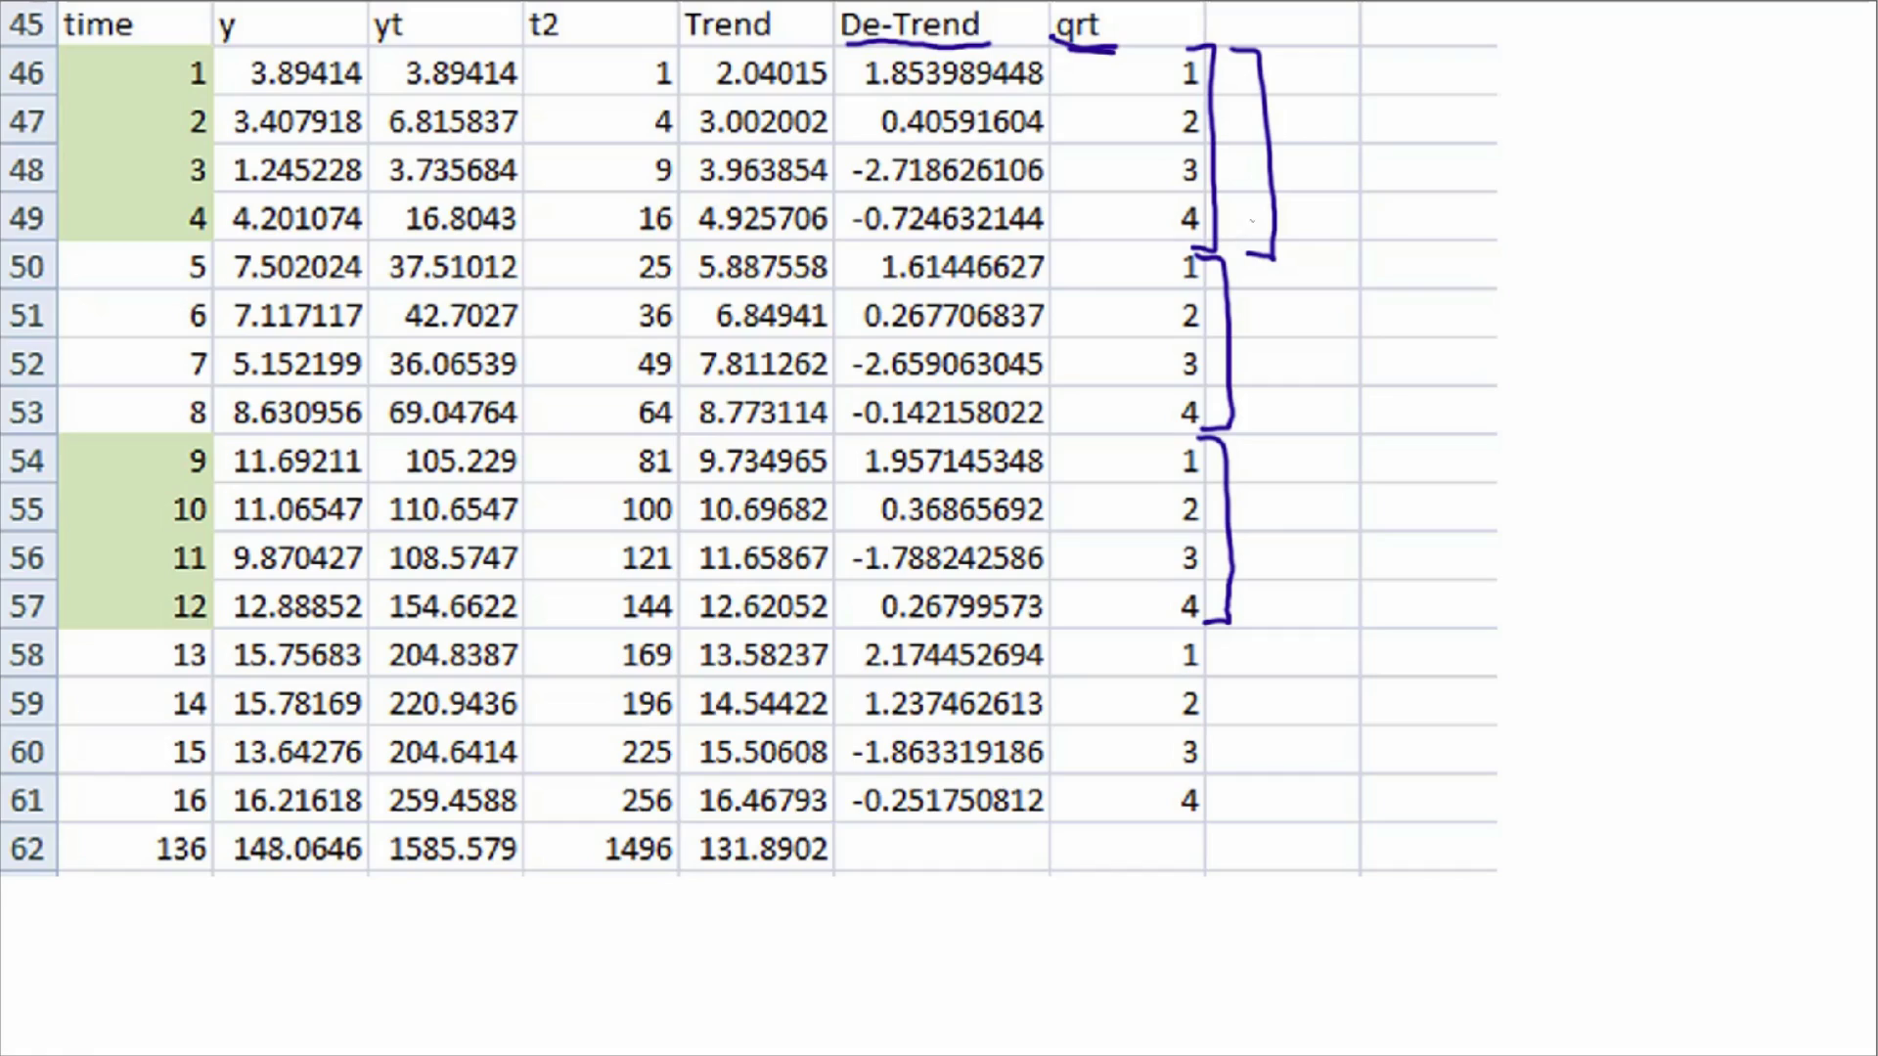
mouse_move(1266, 162)
left_mouse_down()
mouse_move(1321, 143)
mouse_move(1318, 168)
left_mouse_up()
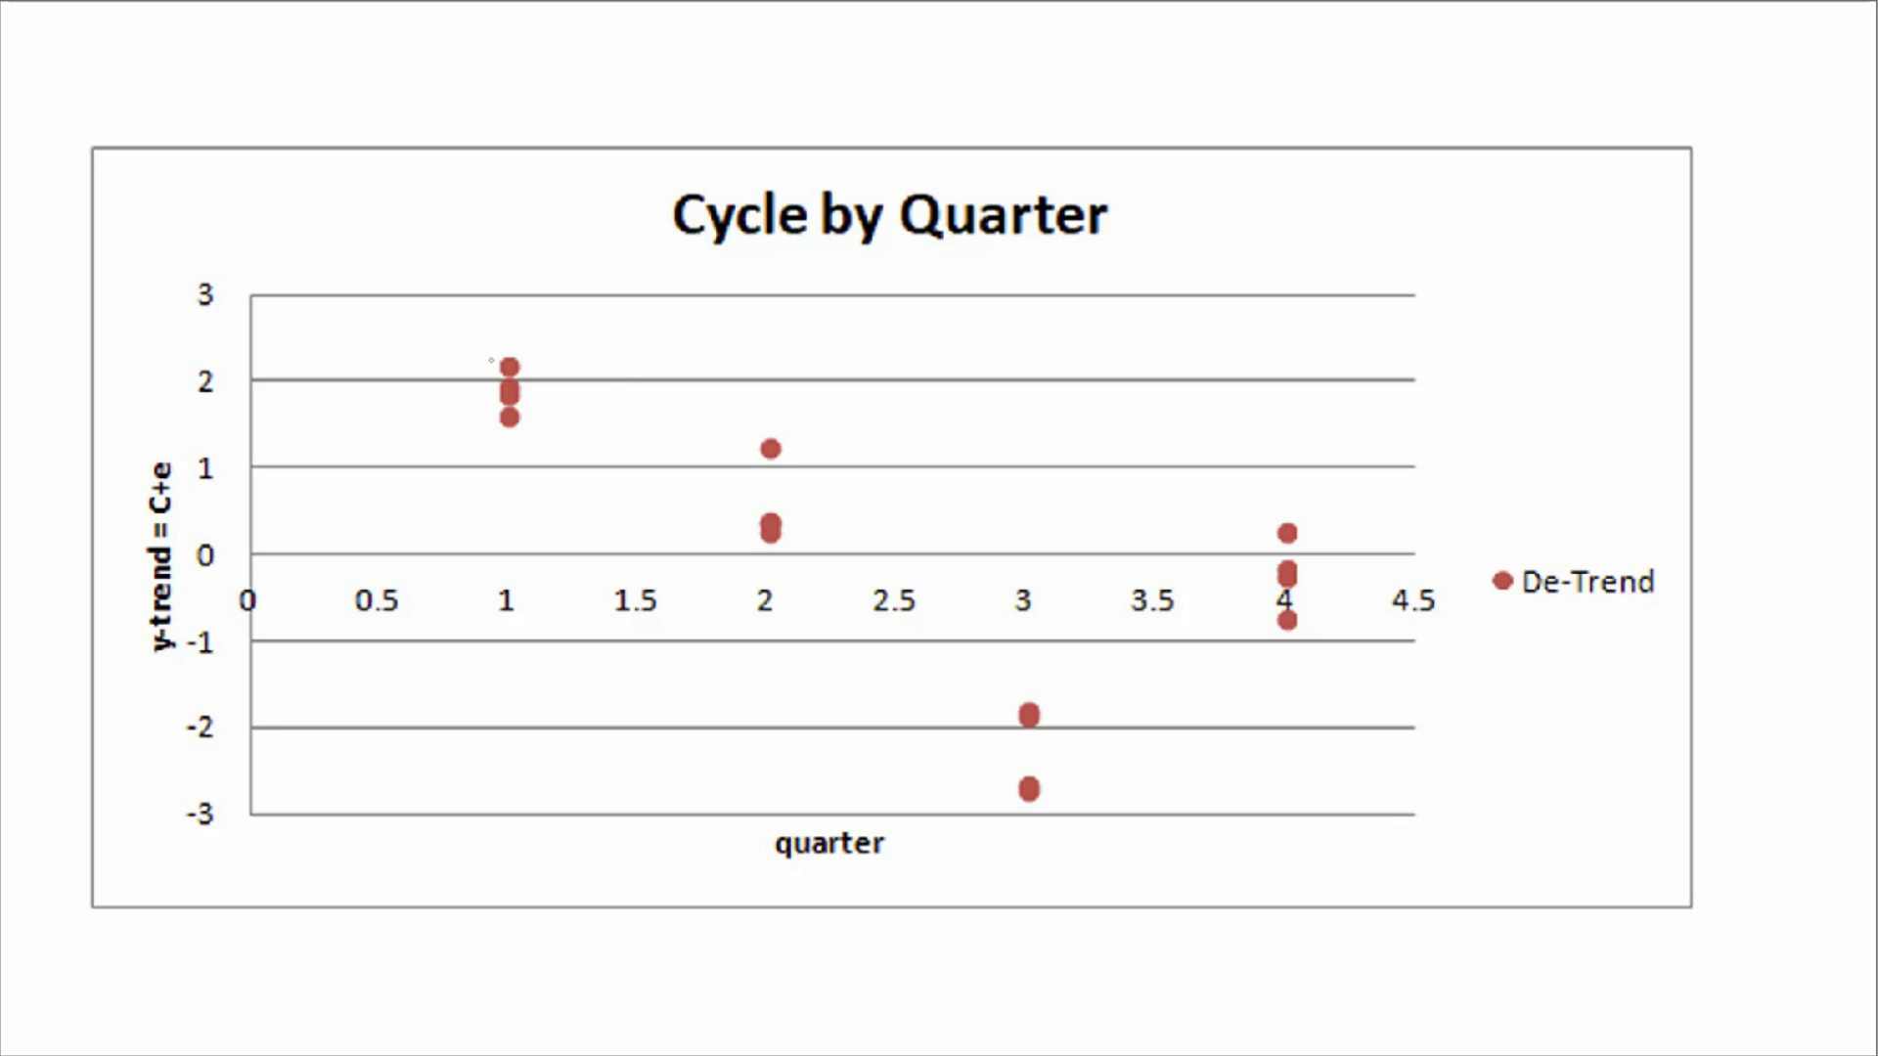
Step: Circle the point clusters for quarters 1, 2 and 3 on the Cycle by Quarter chart and mark the quarter 2 label
mouse_move(495, 333)
left_mouse_down()
mouse_move(538, 426)
mouse_move(544, 391)
left_mouse_up()
mouse_move(810, 463)
left_mouse_down()
mouse_move(751, 430)
mouse_move(768, 577)
mouse_move(808, 458)
left_mouse_up()
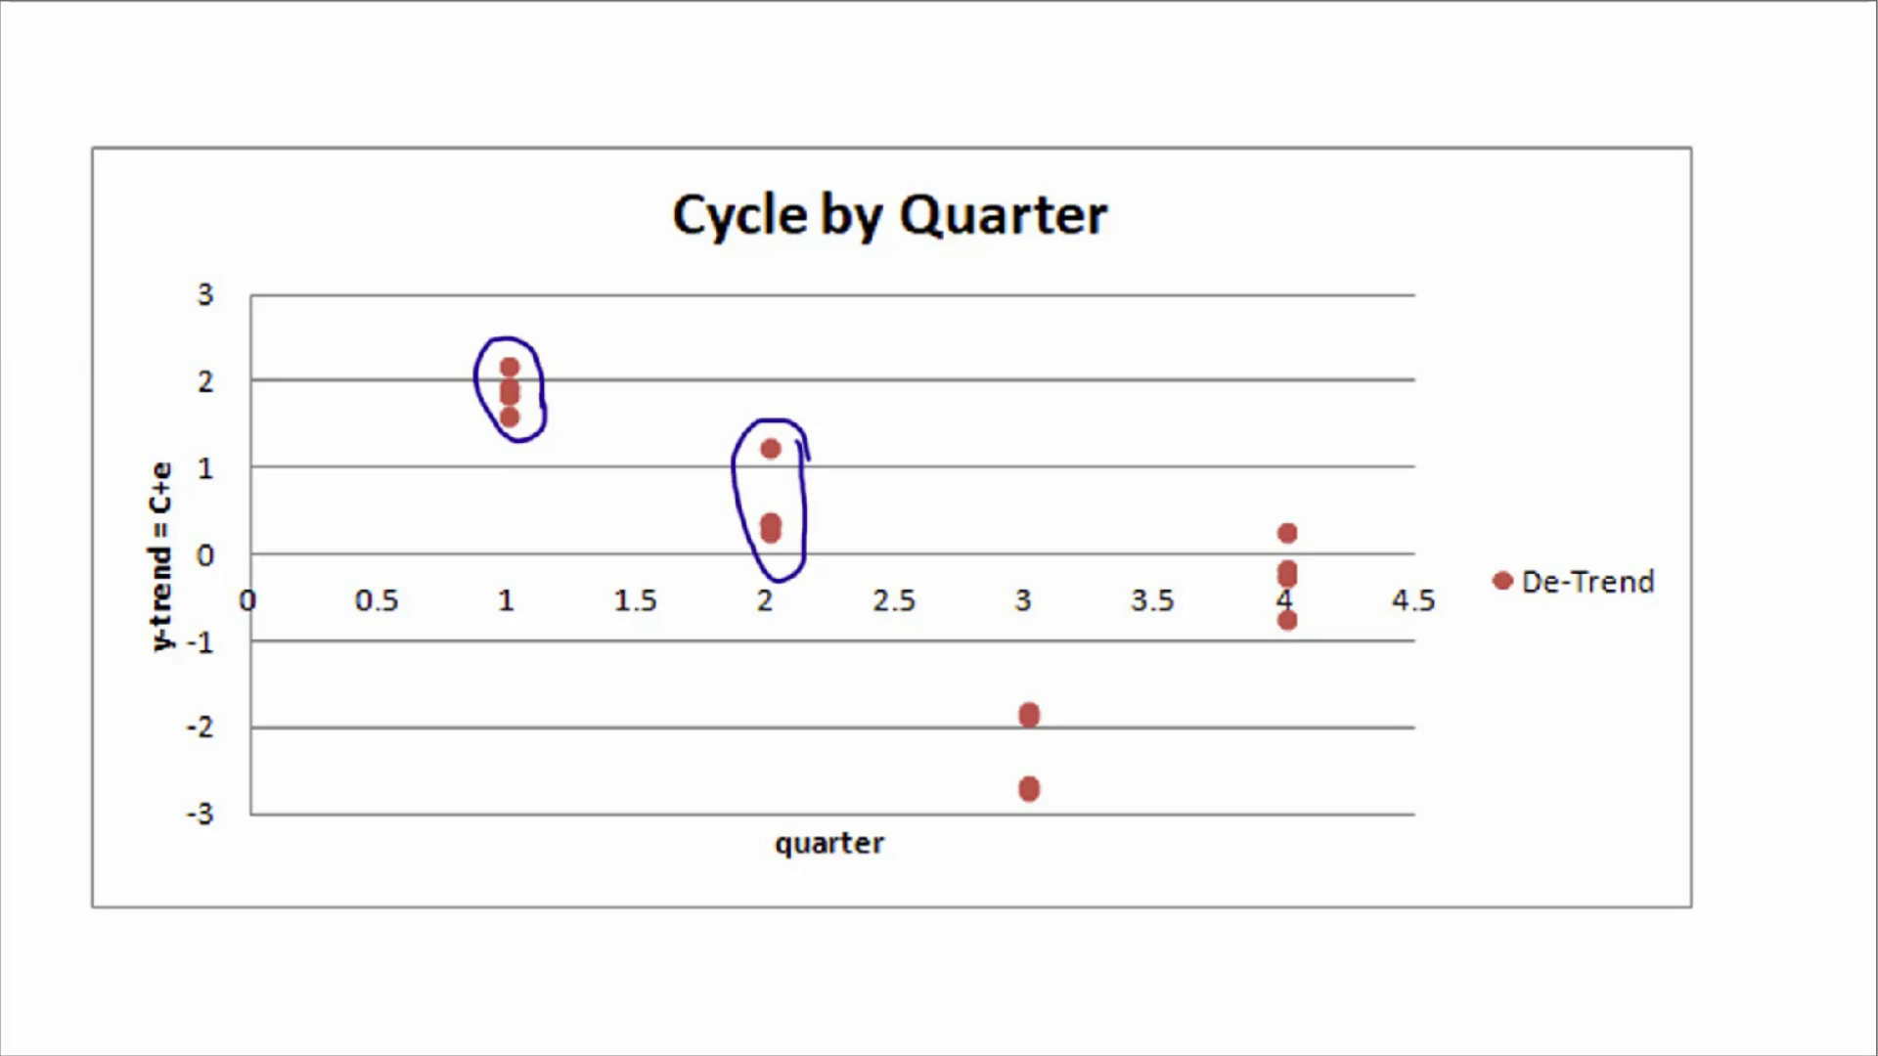
left_click_drag(762, 613, 767, 610)
mouse_move(1040, 688)
left_mouse_down()
mouse_move(1009, 802)
mouse_move(1044, 706)
left_mouse_up()
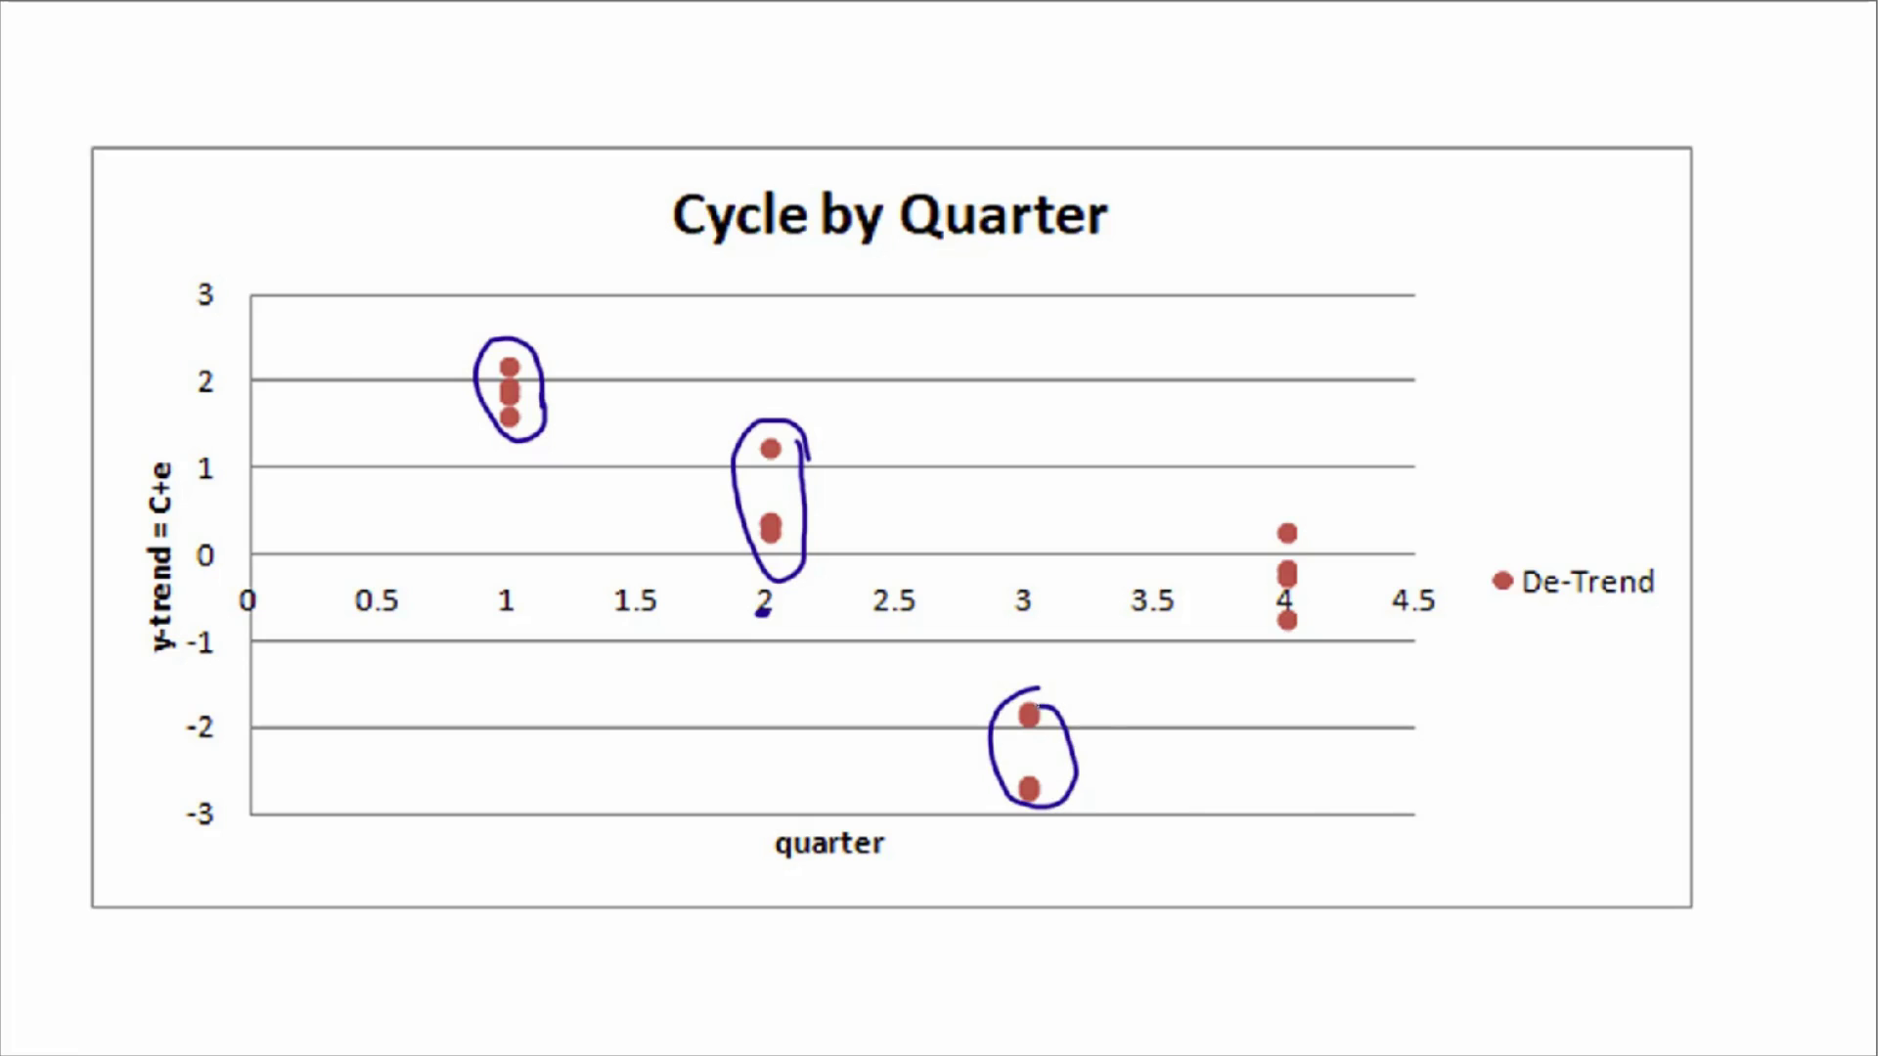